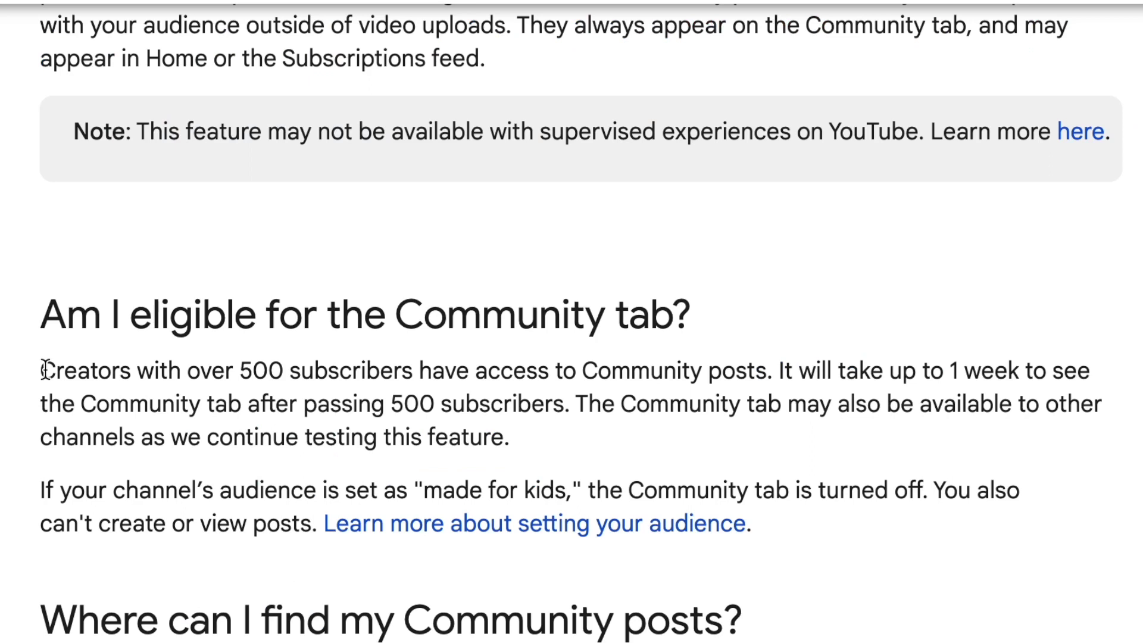
Step: Read the YouTube Help article on Community posts, highlighting the subscriber eligibility rule and the sentence on where posts appear
{"action": "left_click_drag", "start_coordinate": [77, 369], "coordinate": [206, 367]}
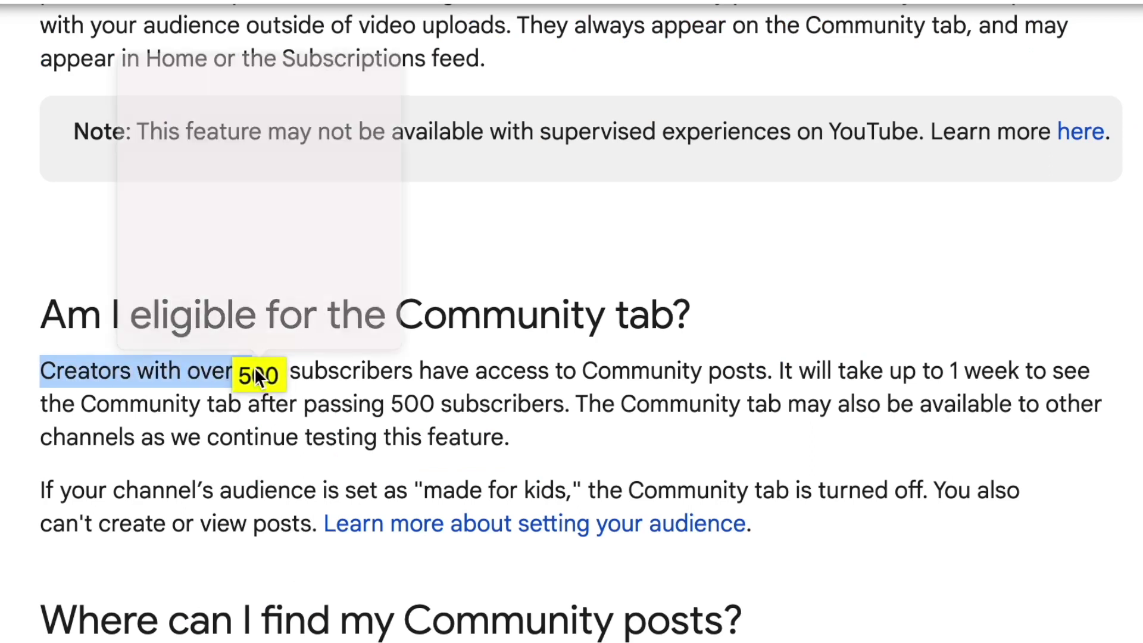
{"action": "left_click", "coordinate": [606, 291]}
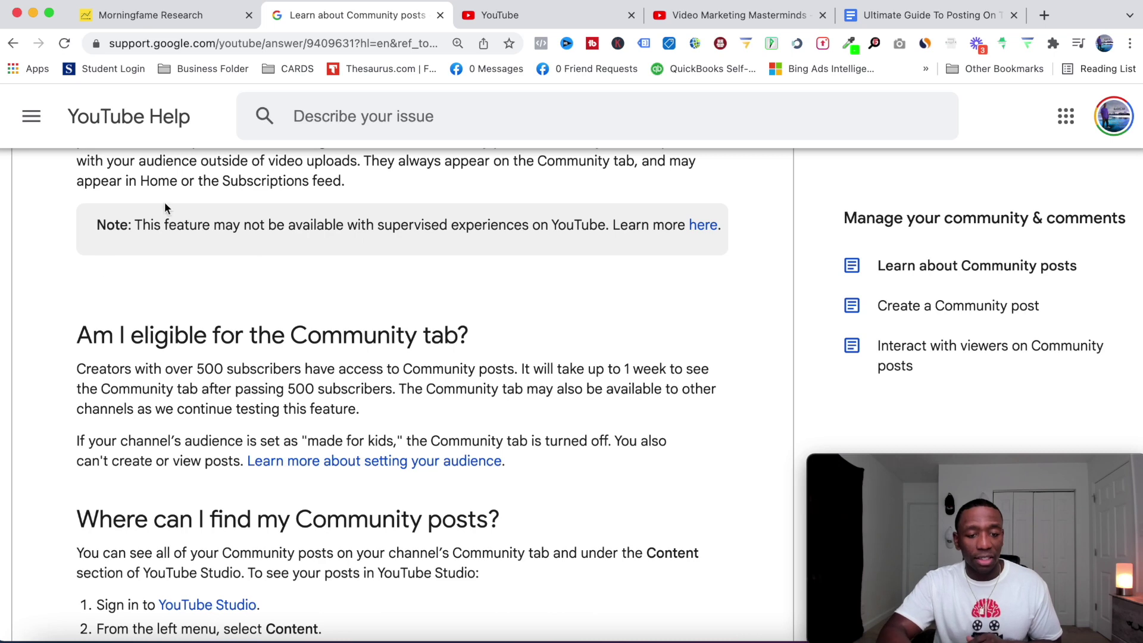
{"action": "left_click_drag", "start_coordinate": [364, 161], "coordinate": [650, 181]}
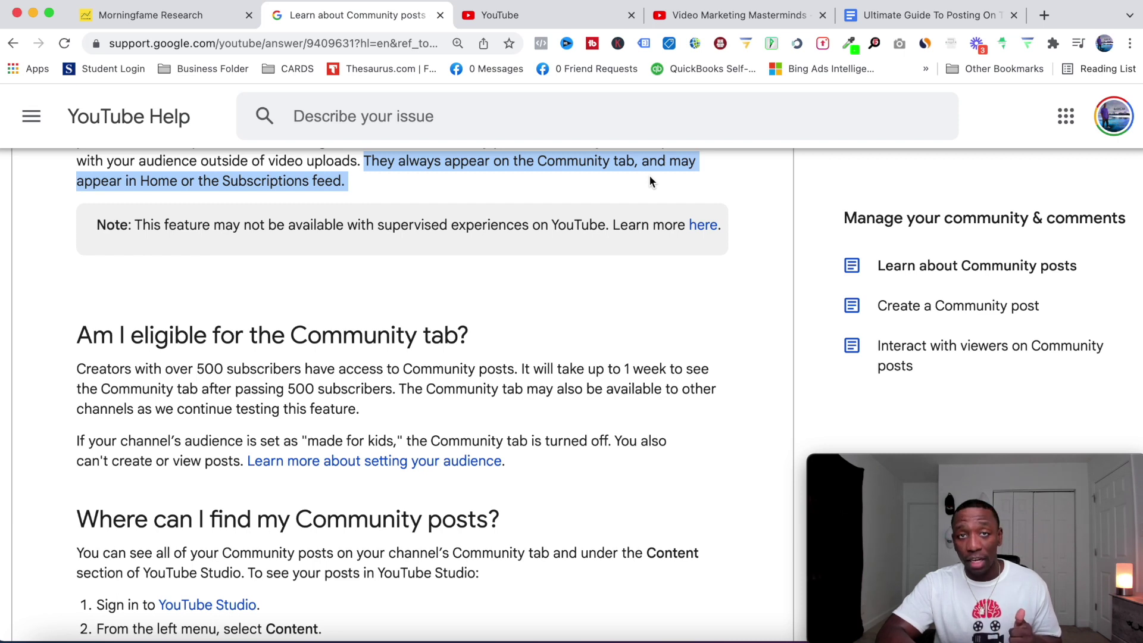
{"action": "left_click", "coordinate": [726, 195]}
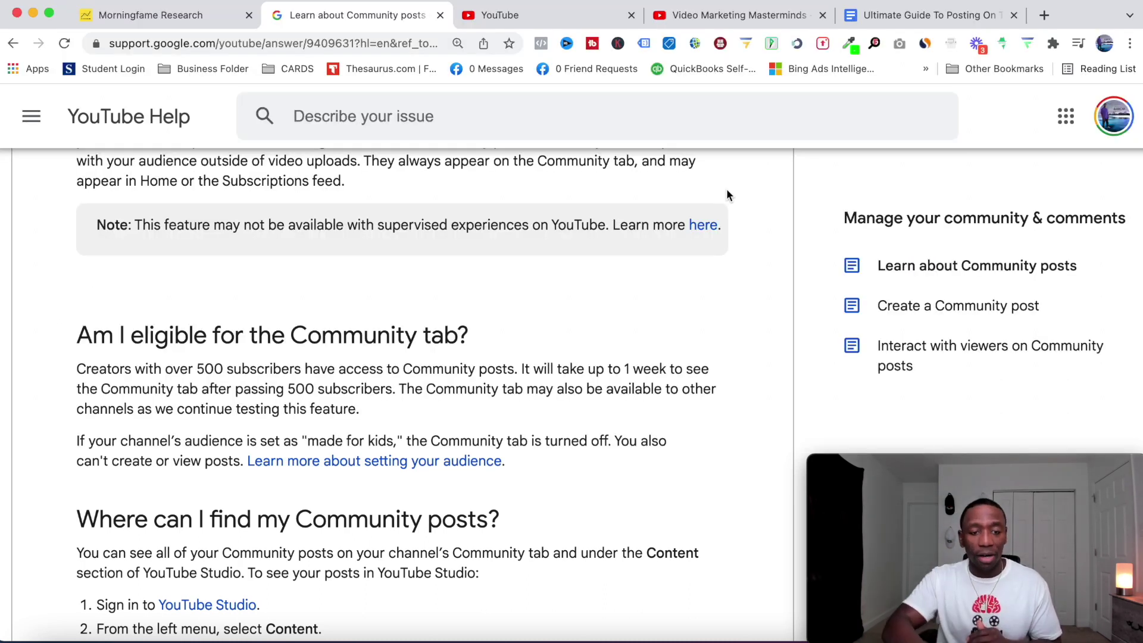
Step: View the YouTube home feed, and open the Community section of the Video Marketing Masterminds channel
{"action": "left_click", "coordinate": [503, 15]}
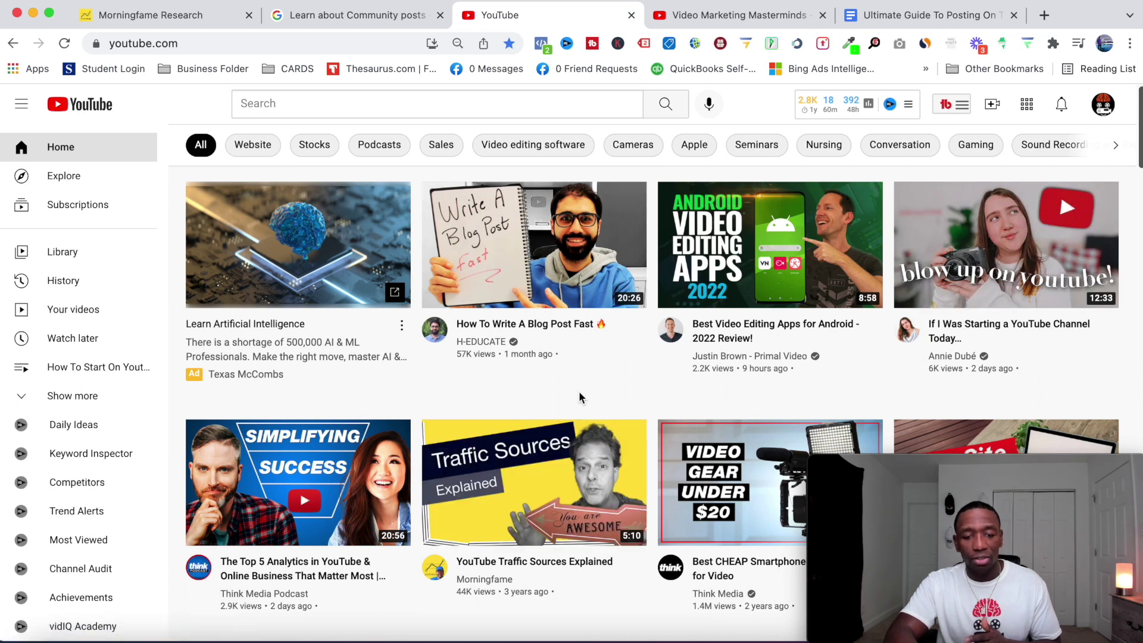
{"action": "scroll", "coordinate": [581, 397], "scroll_direction": "down", "scroll_amount": 5}
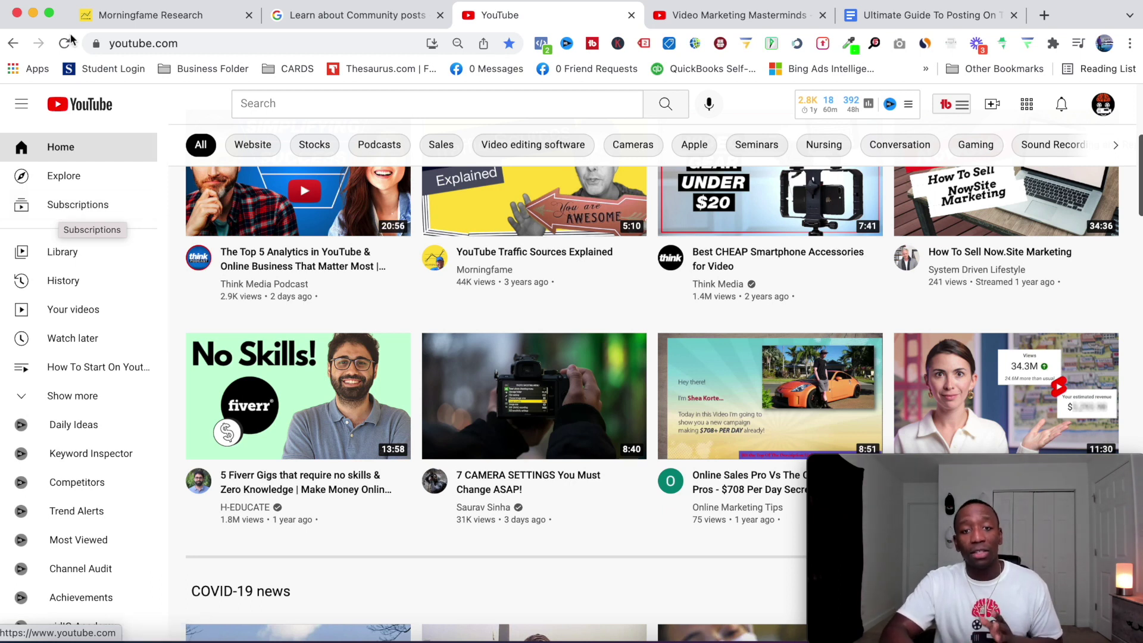
{"action": "left_click", "coordinate": [707, 21]}
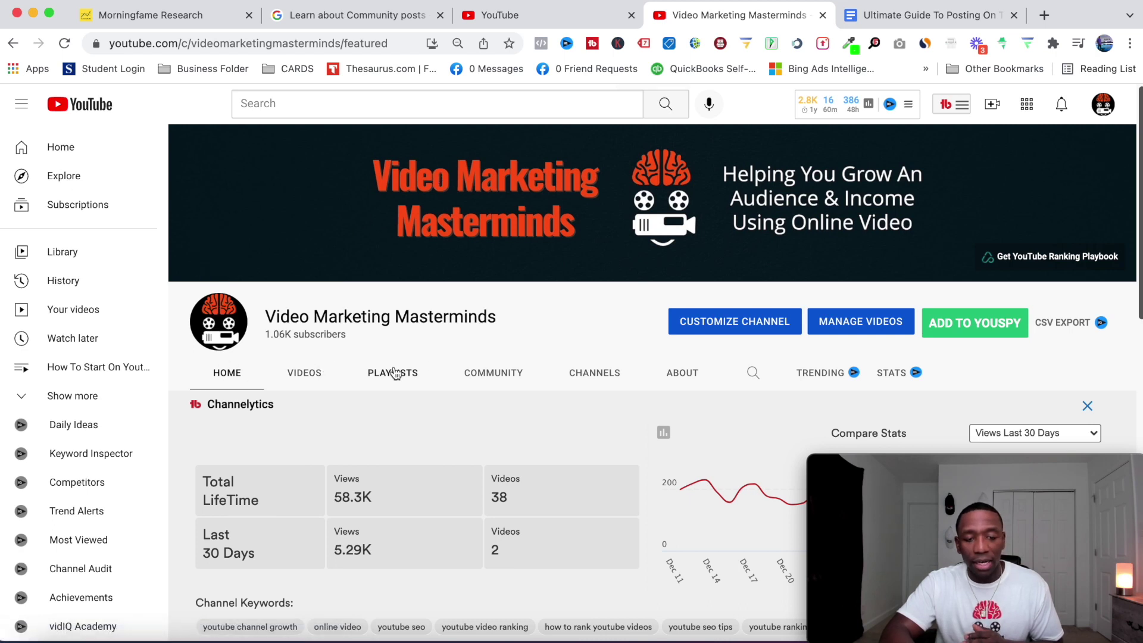
{"action": "left_click", "coordinate": [503, 372]}
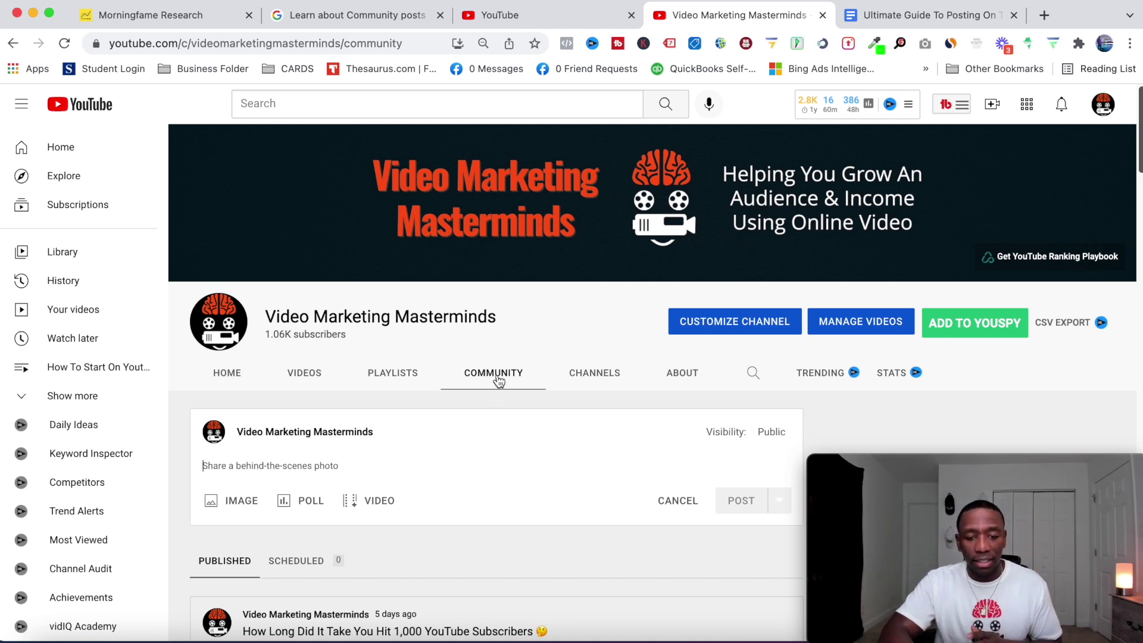
{"action": "scroll", "coordinate": [559, 303], "scroll_direction": "down", "scroll_amount": 1}
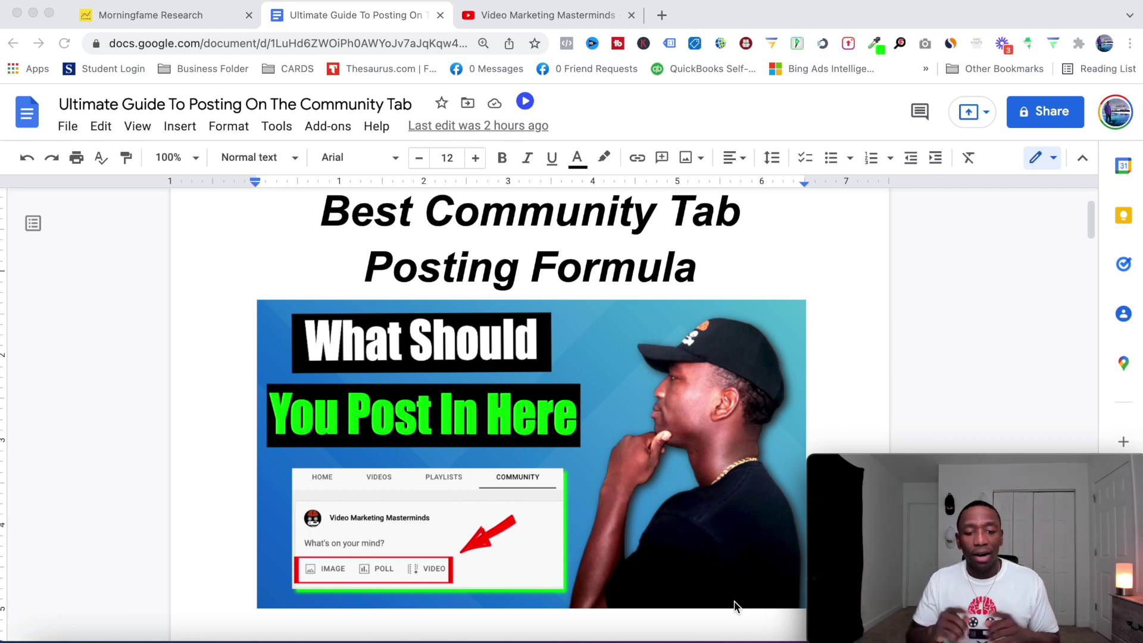
Step: Review the text post example in the Google Docs document "Ultimate Guide To Posting On The Community Tab"
{"action": "scroll", "coordinate": [831, 243], "scroll_direction": "down", "scroll_amount": 1}
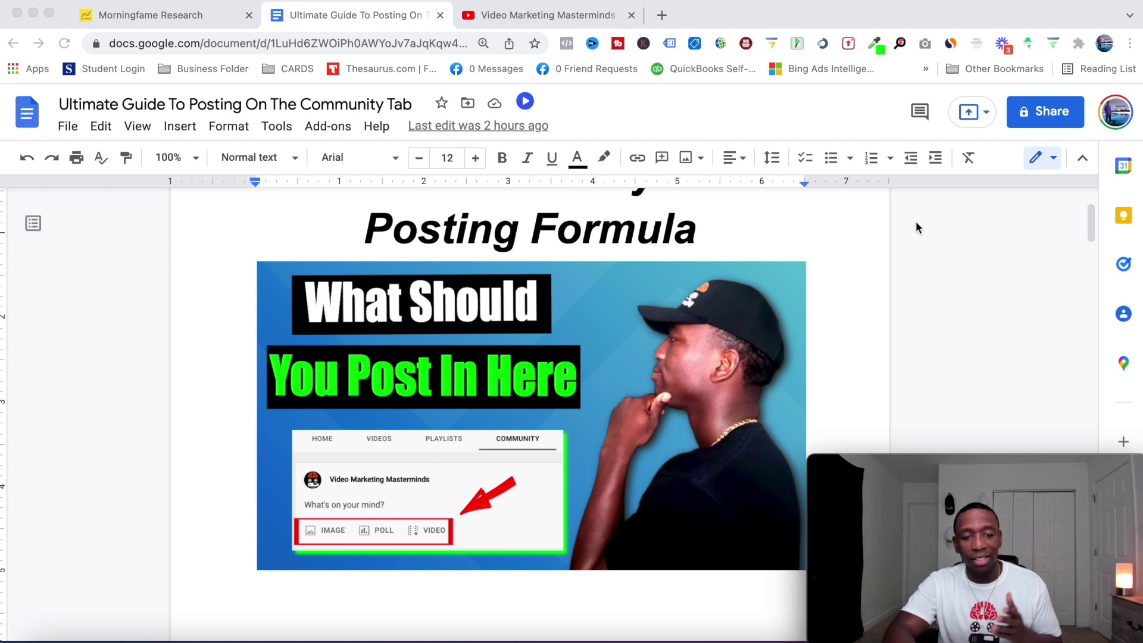
{"action": "scroll", "coordinate": [916, 225], "scroll_direction": "down", "scroll_amount": 5}
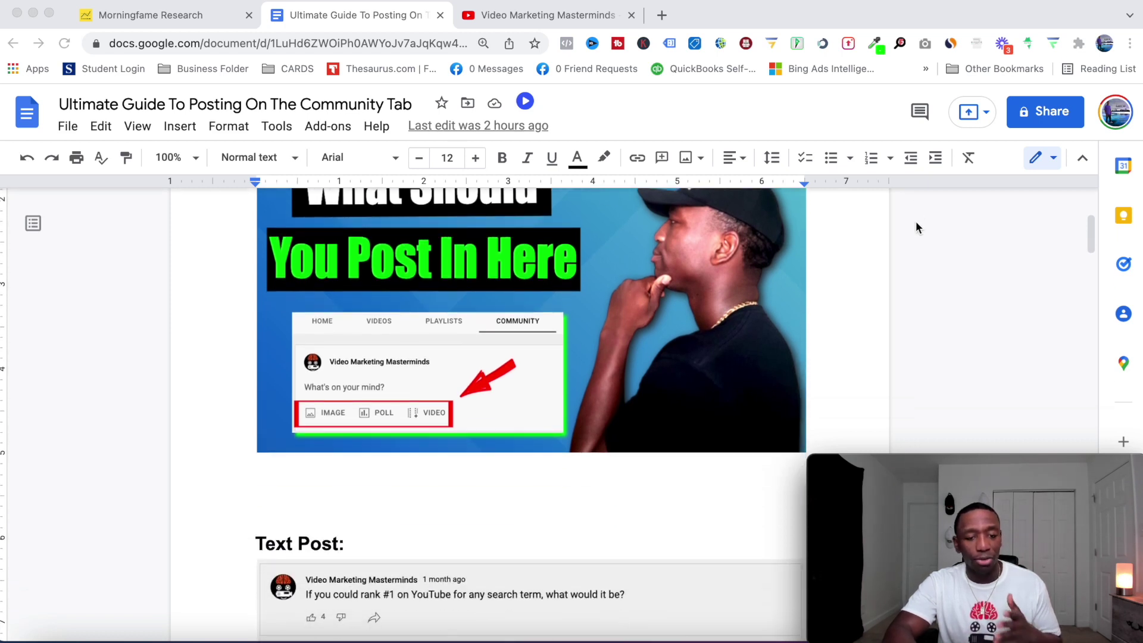
{"action": "scroll", "coordinate": [916, 227], "scroll_direction": "down", "scroll_amount": 2}
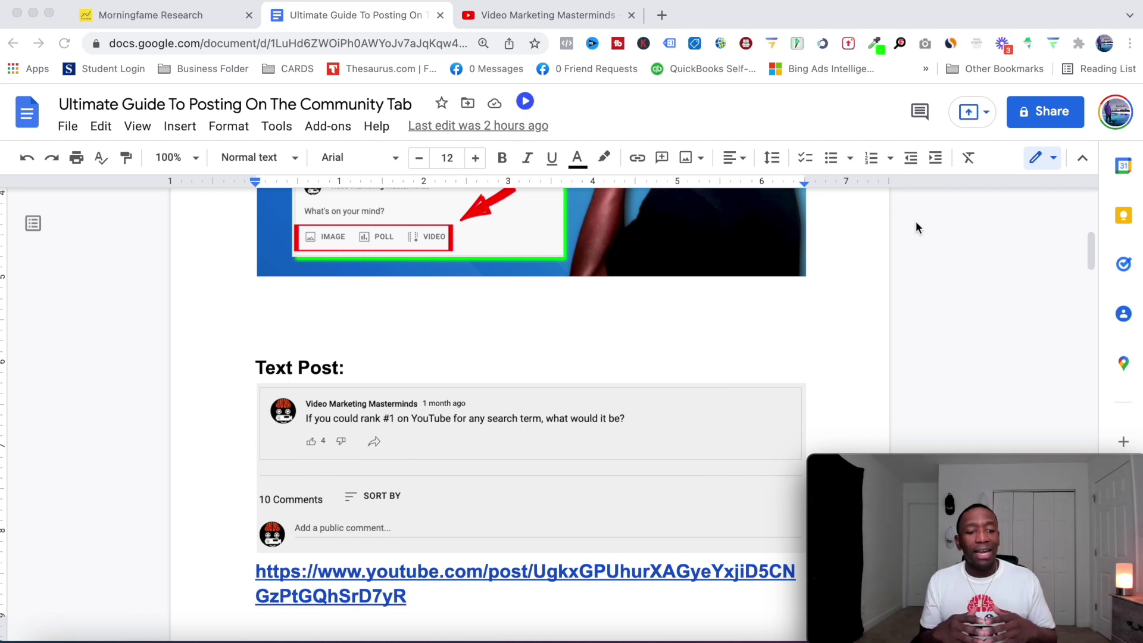
{"action": "scroll", "coordinate": [916, 224], "scroll_direction": "down", "scroll_amount": 2}
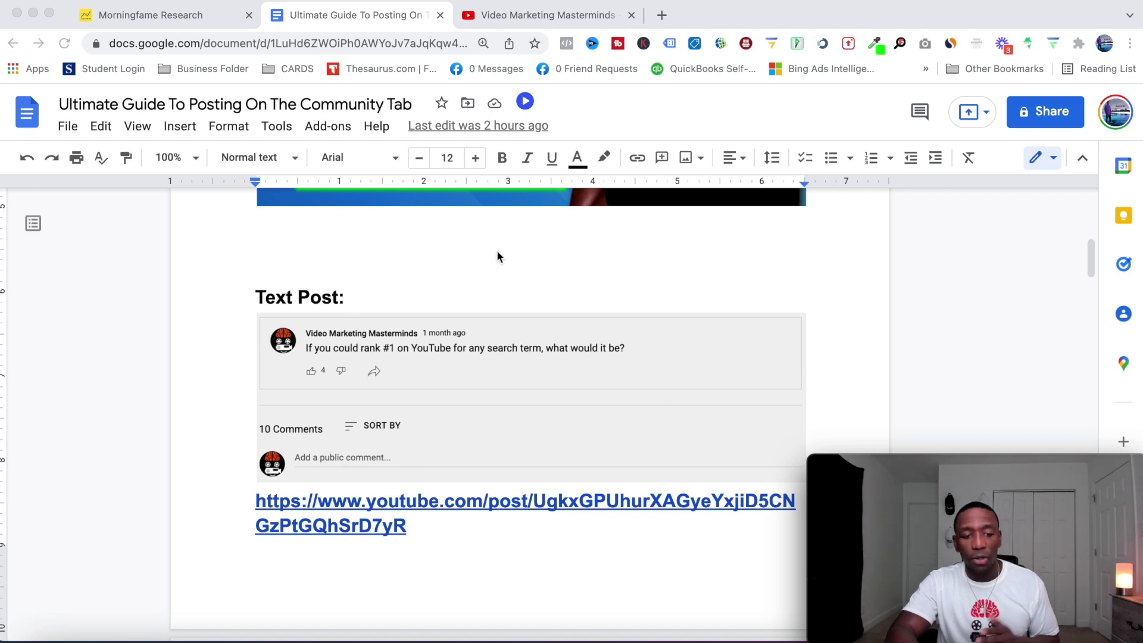
{"action": "scroll", "coordinate": [498, 323], "scroll_direction": "down", "scroll_amount": 1}
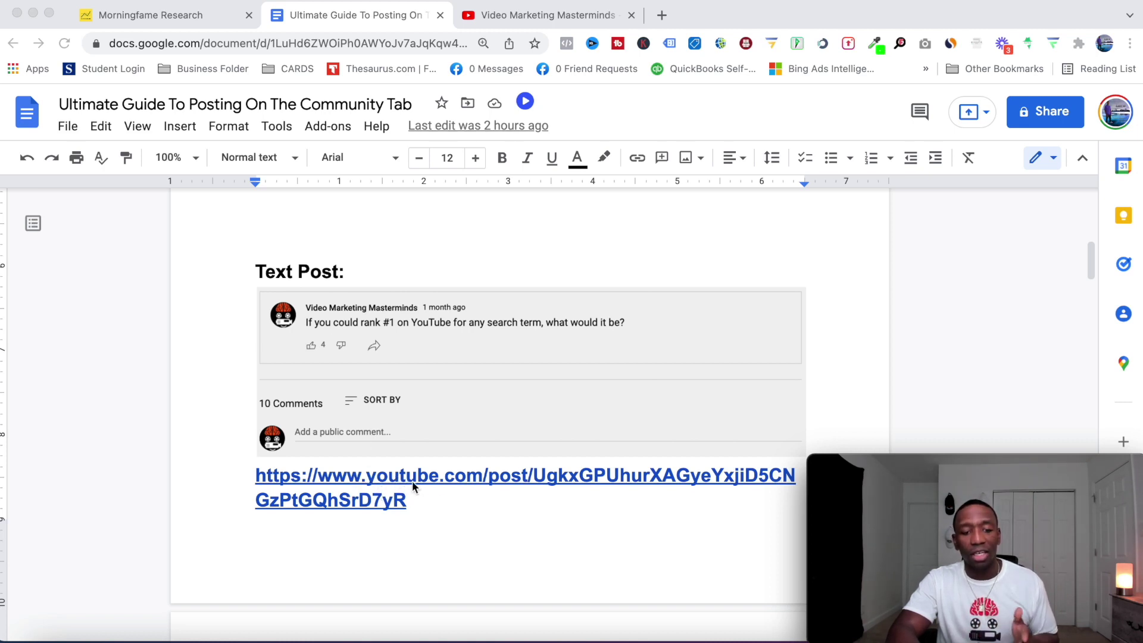
Step: Examine the "Text with (Image)" section of the guide, covering its image requirements, sample post and link
{"action": "scroll", "coordinate": [453, 498], "scroll_direction": "down", "scroll_amount": 5}
{"action": "scroll", "coordinate": [454, 498], "scroll_direction": "down", "scroll_amount": 3}
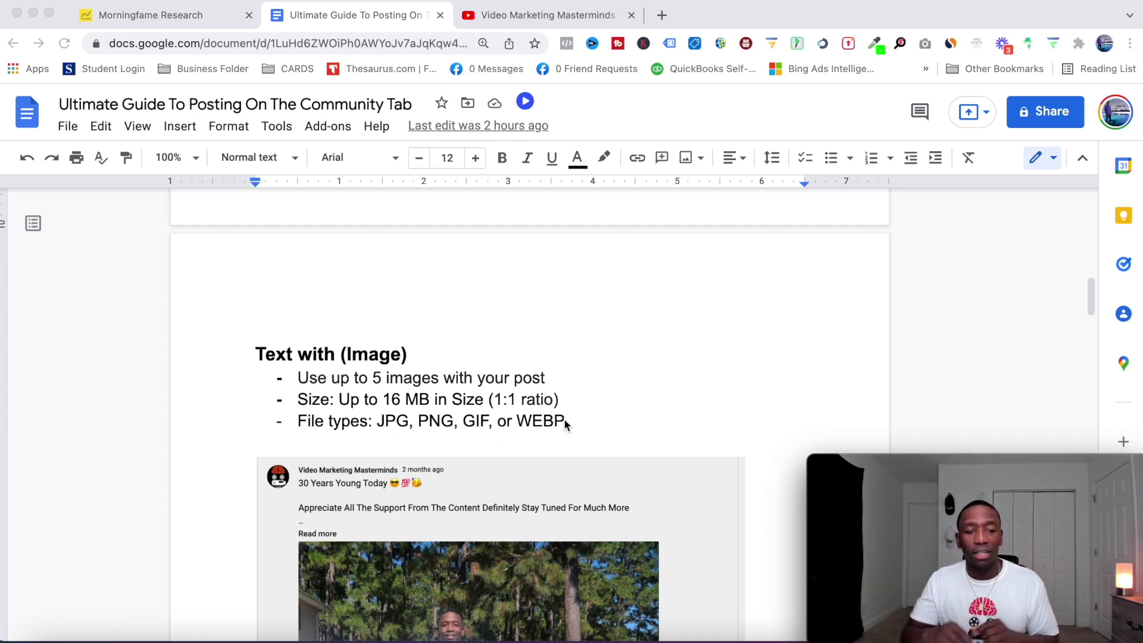
{"action": "scroll", "coordinate": [647, 323], "scroll_direction": "down", "scroll_amount": 5}
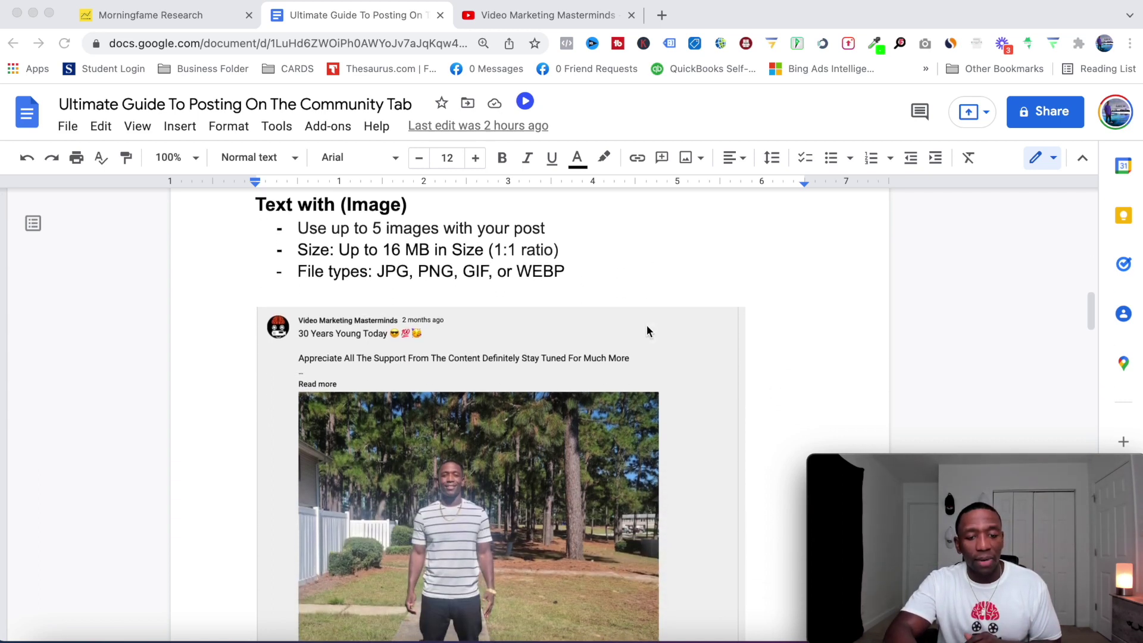
{"action": "scroll", "coordinate": [647, 331], "scroll_direction": "down", "scroll_amount": 4}
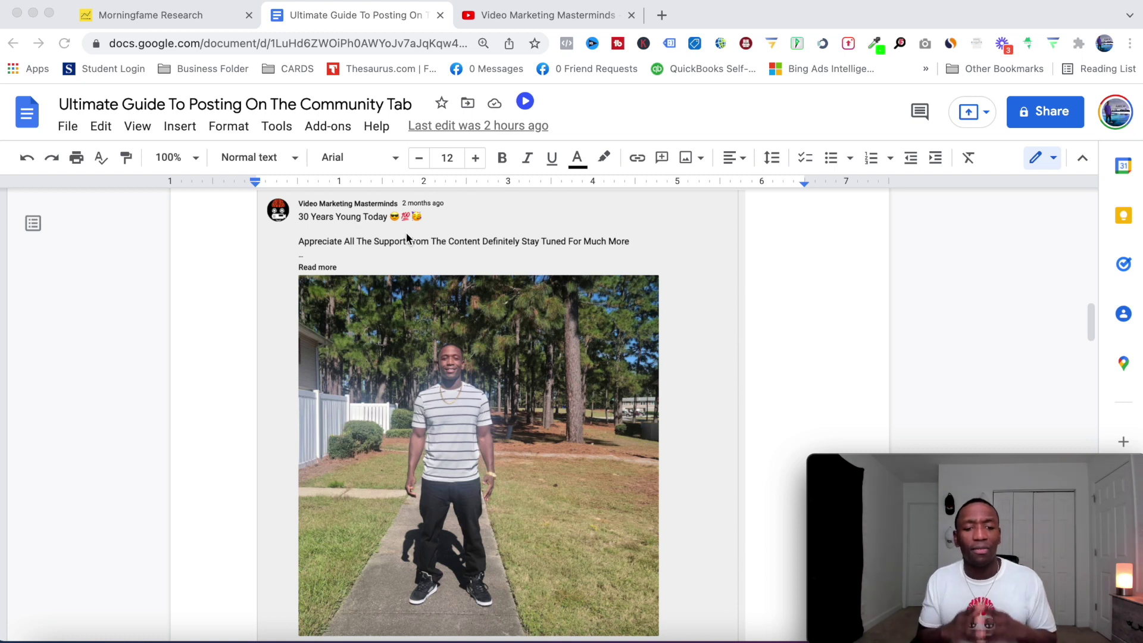
{"action": "scroll", "coordinate": [487, 250], "scroll_direction": "down", "scroll_amount": 5}
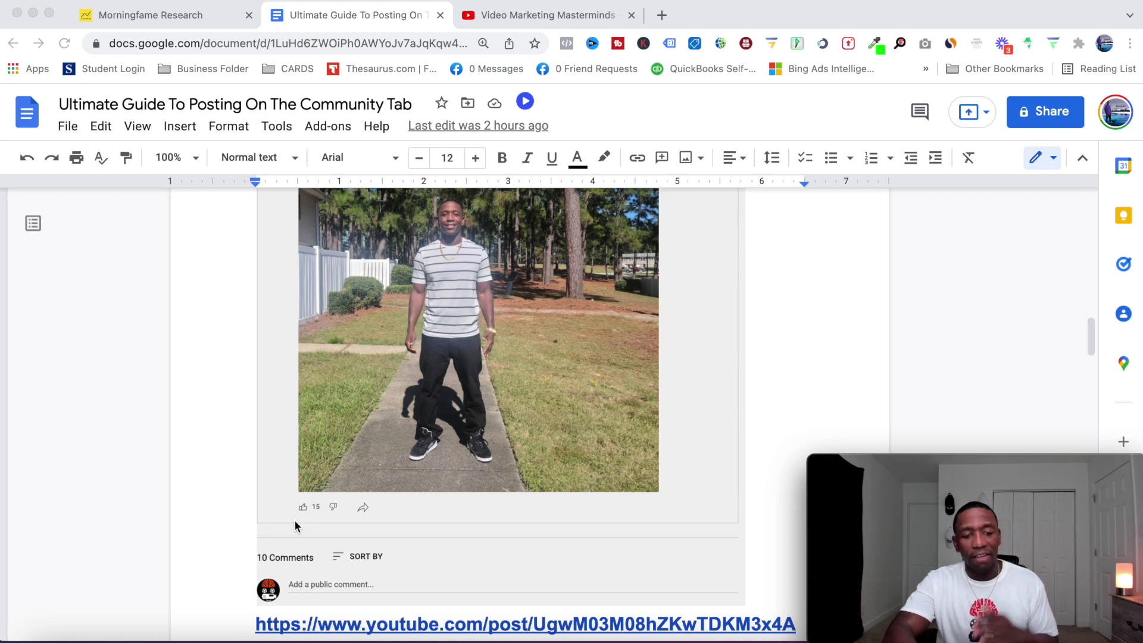
{"action": "scroll", "coordinate": [309, 505], "scroll_direction": "down", "scroll_amount": 5}
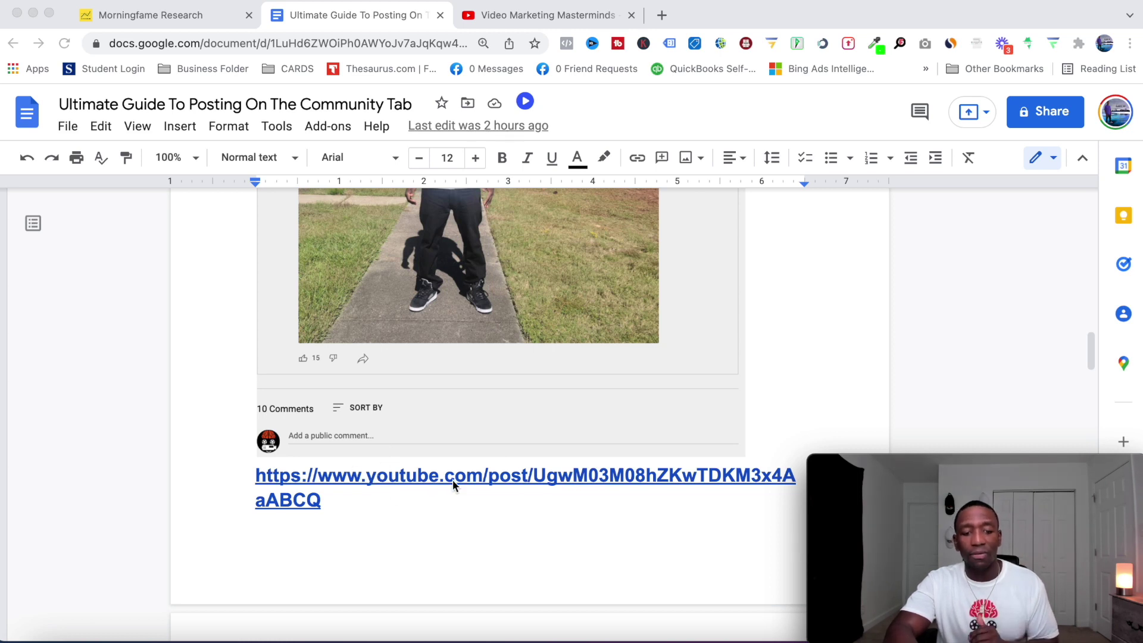
Step: Examine the "Text with (GIF)" section of the guide, including its sample post, engagement and link
{"action": "scroll", "coordinate": [452, 480], "scroll_direction": "down", "scroll_amount": 10}
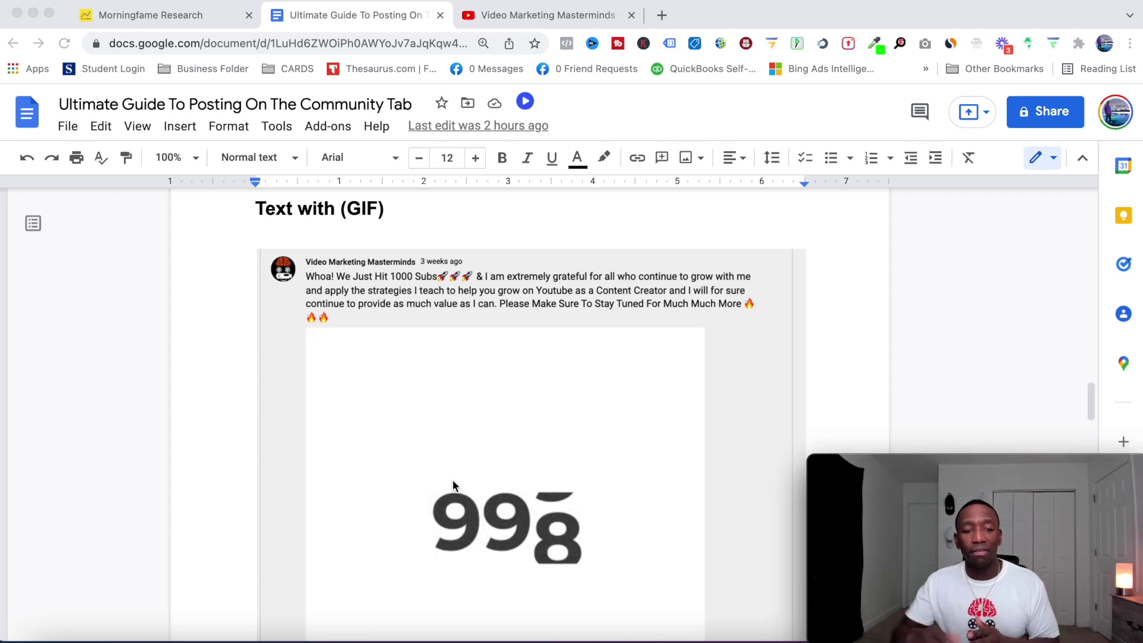
{"action": "scroll", "coordinate": [642, 298], "scroll_direction": "down", "scroll_amount": 3}
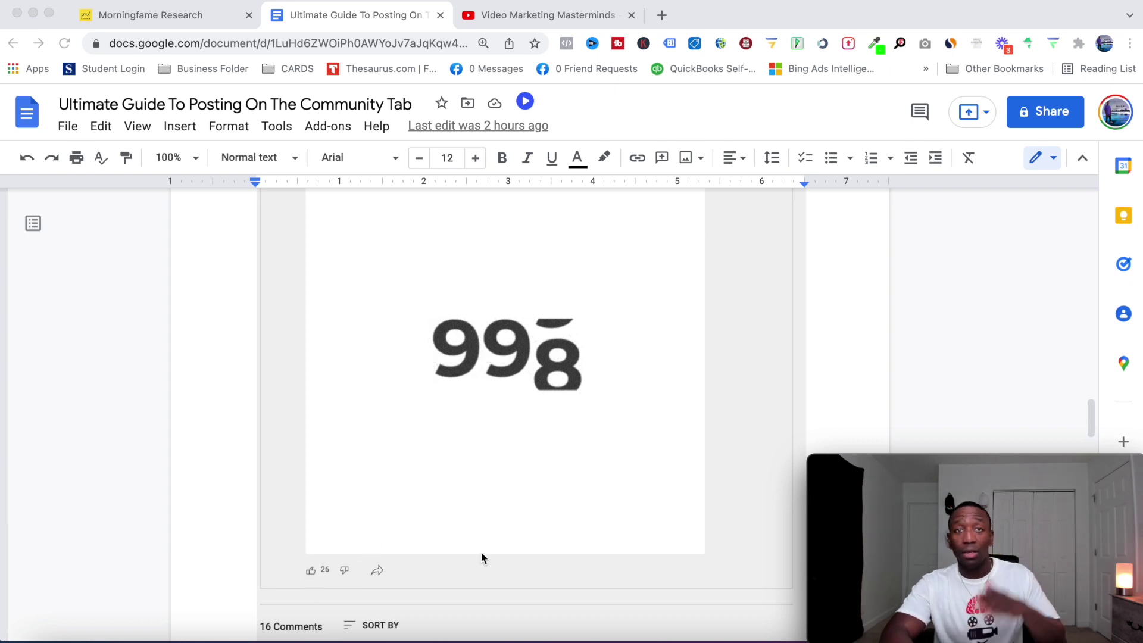
{"action": "scroll", "coordinate": [482, 557], "scroll_direction": "down", "scroll_amount": 1}
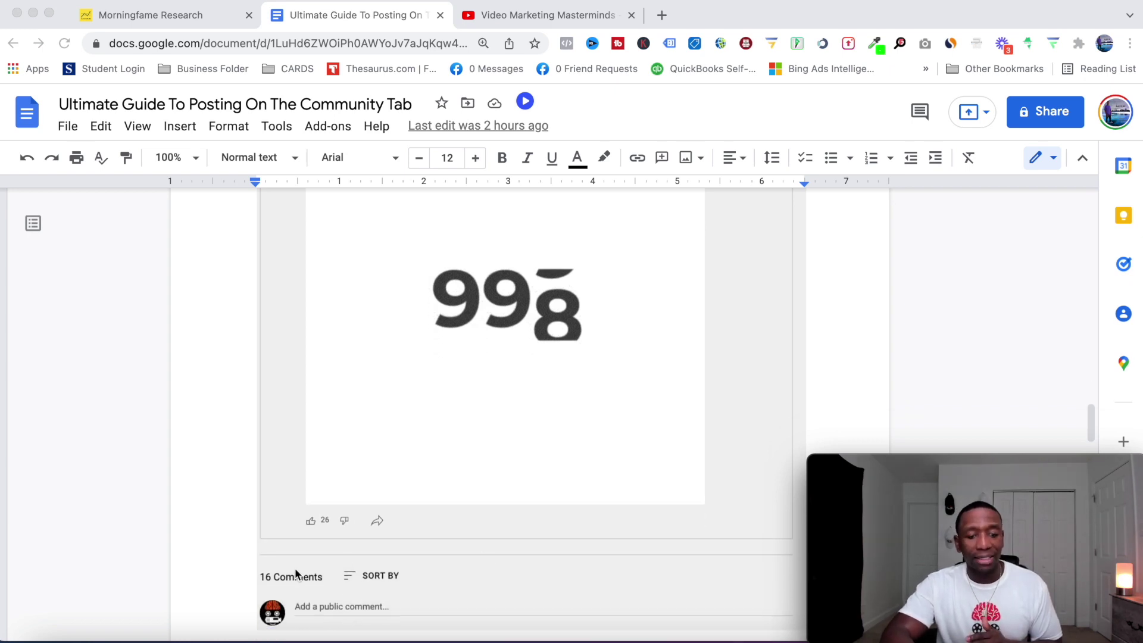
{"action": "type", "text": "https://www.youtube.com/post/UgkxA-5Pa0bo51SX8al3Cr0GnggRitV56rV0"}
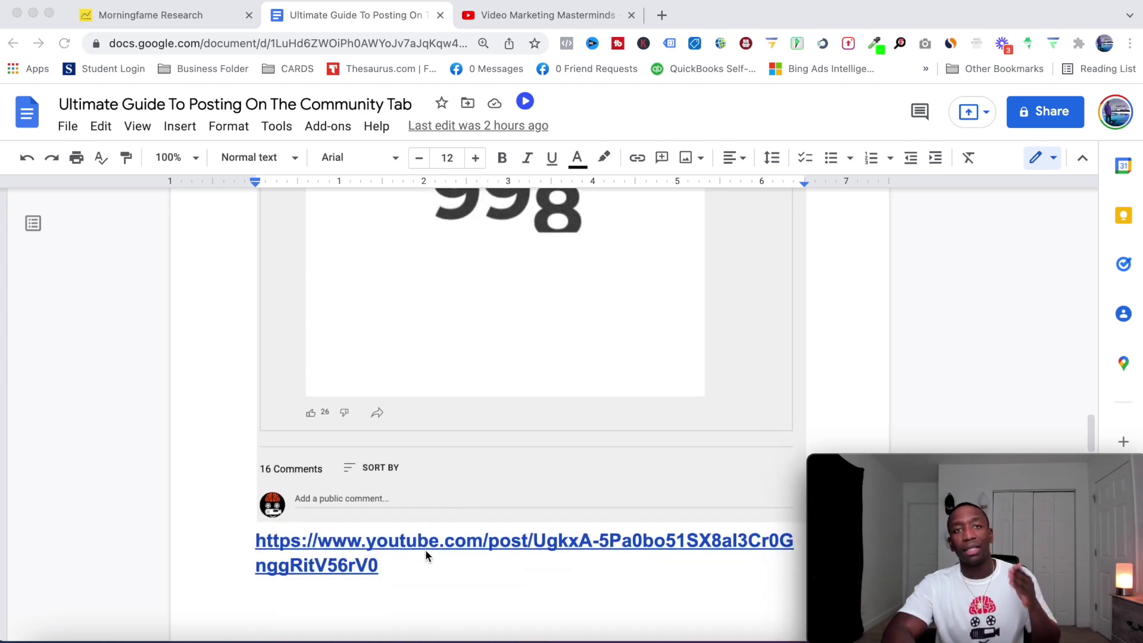
{"action": "scroll", "coordinate": [517, 417], "scroll_direction": "up", "scroll_amount": 5}
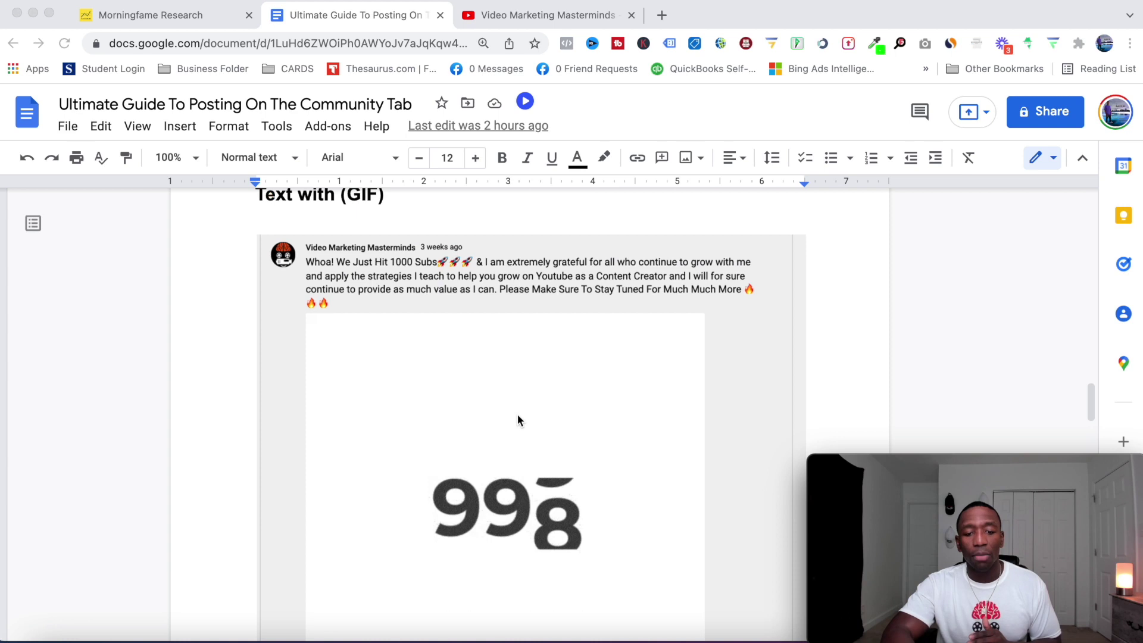
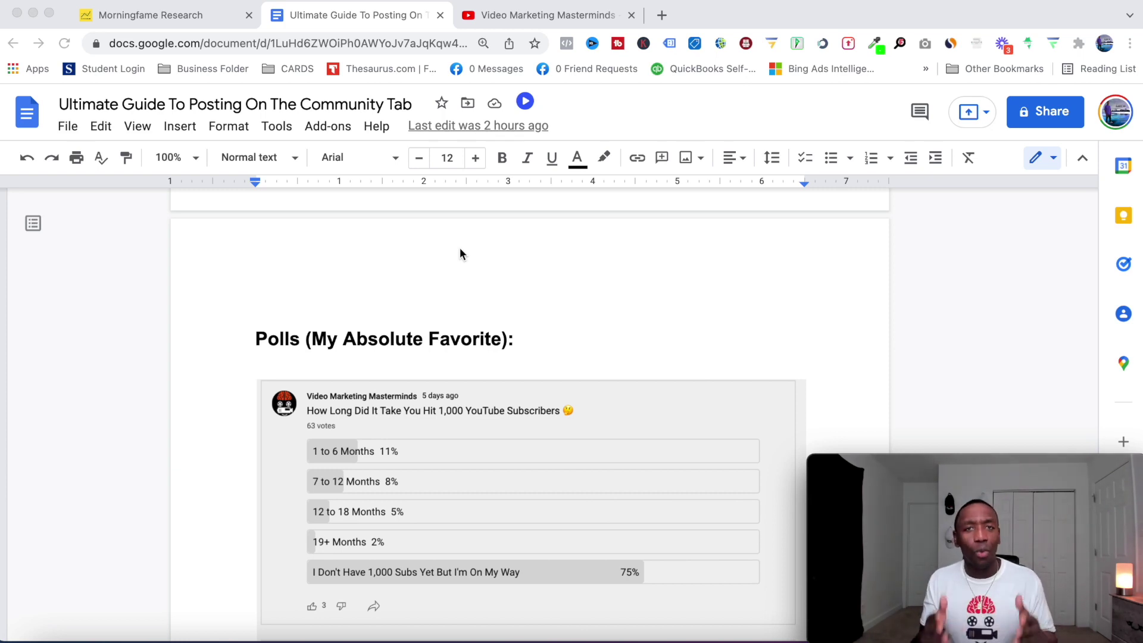
Step: Examine the "Polls (My Absolute Favorite)" section, covering the 1,000 subscribers poll and the YouTube helper tool poll
{"action": "scroll", "coordinate": [455, 298], "scroll_direction": "down", "scroll_amount": 3}
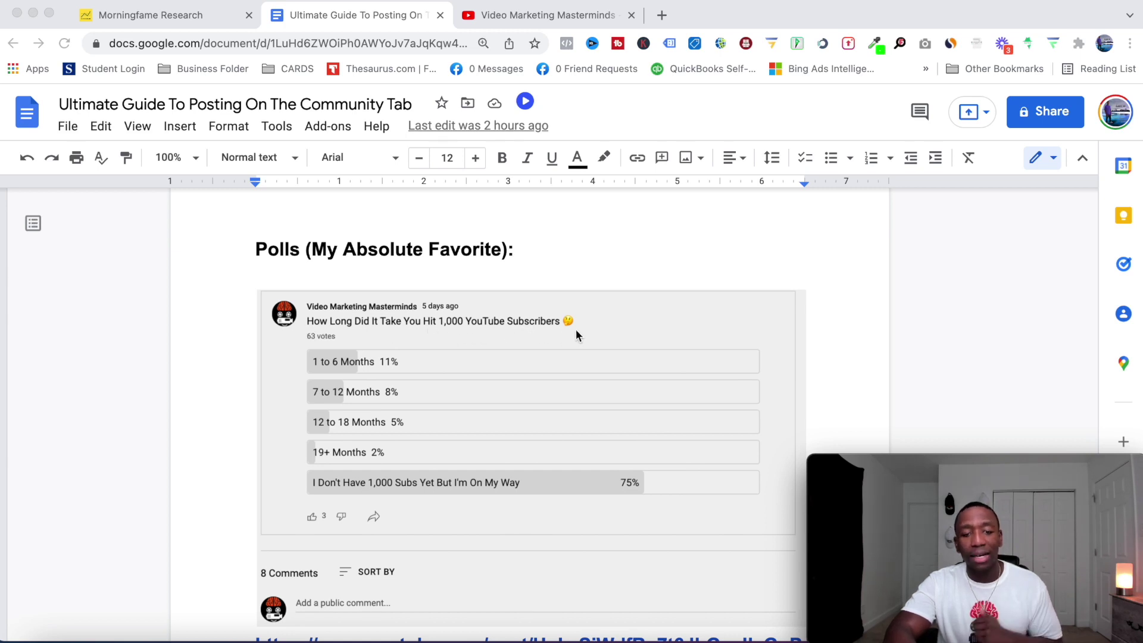
{"action": "scroll", "coordinate": [577, 331], "scroll_direction": "down", "scroll_amount": 1}
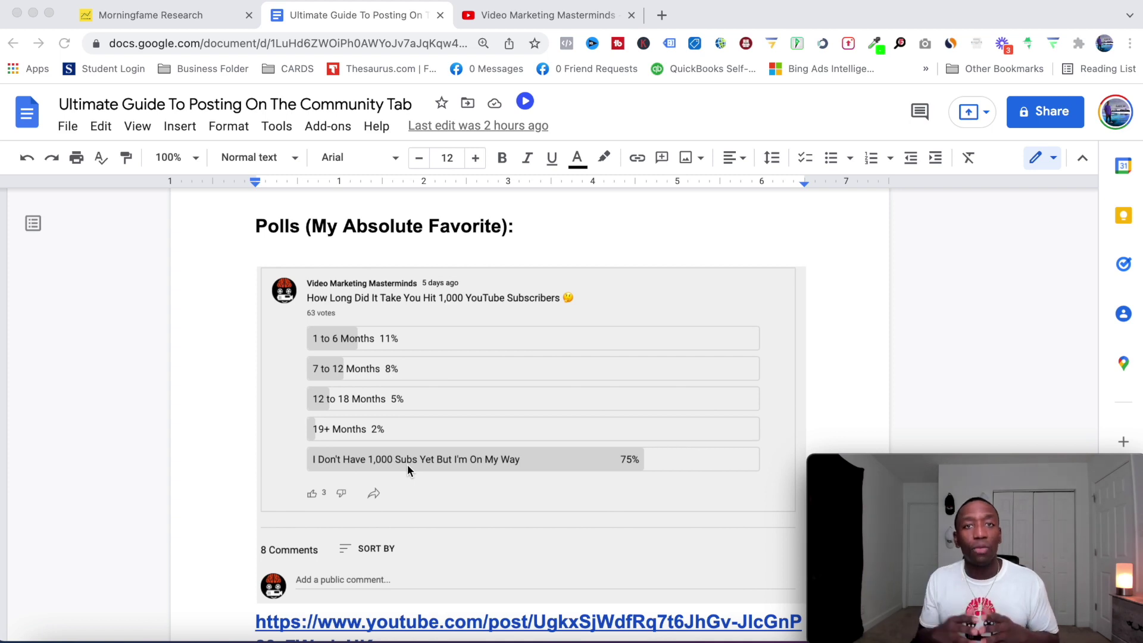
{"action": "scroll", "coordinate": [409, 470], "scroll_direction": "down", "scroll_amount": 5}
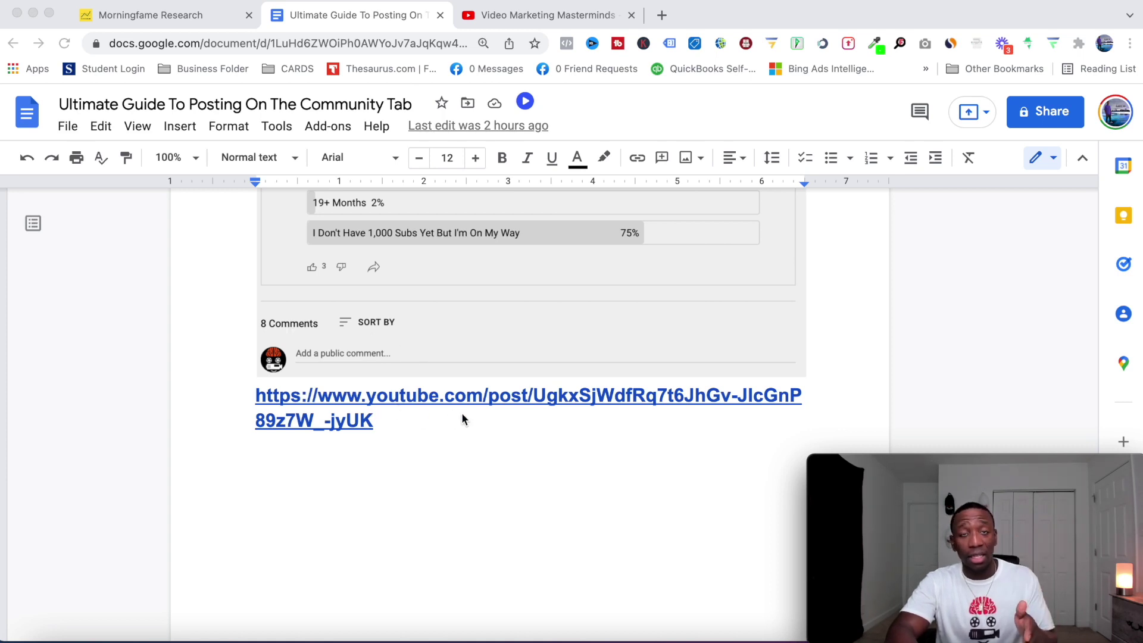
{"action": "scroll", "coordinate": [463, 419], "scroll_direction": "down", "scroll_amount": 7}
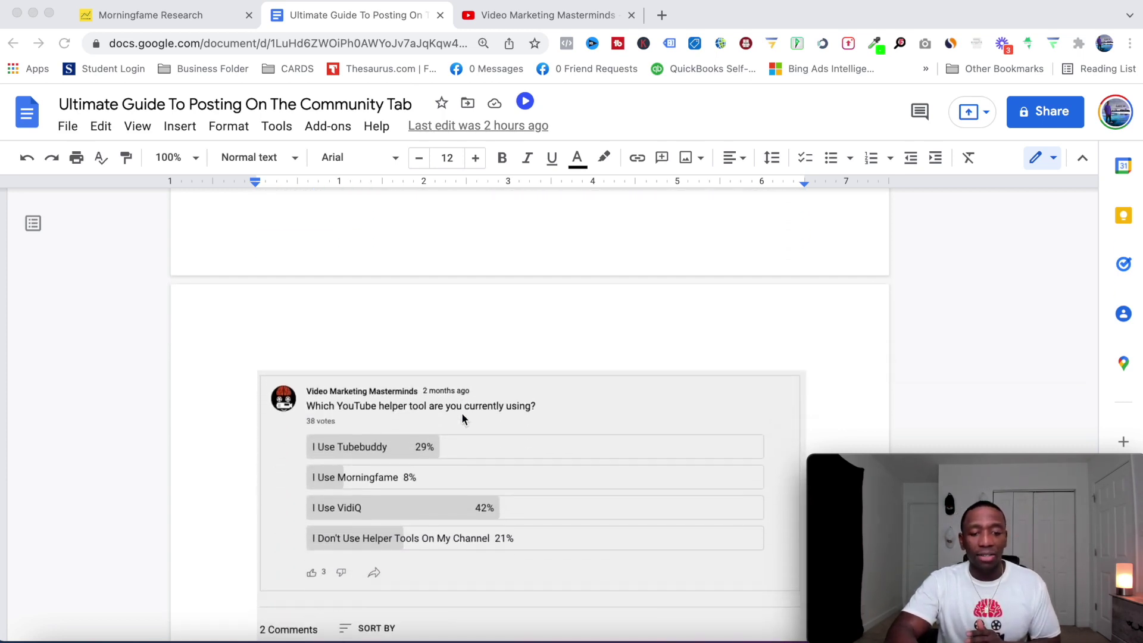
{"action": "scroll", "coordinate": [464, 418], "scroll_direction": "down", "scroll_amount": 3}
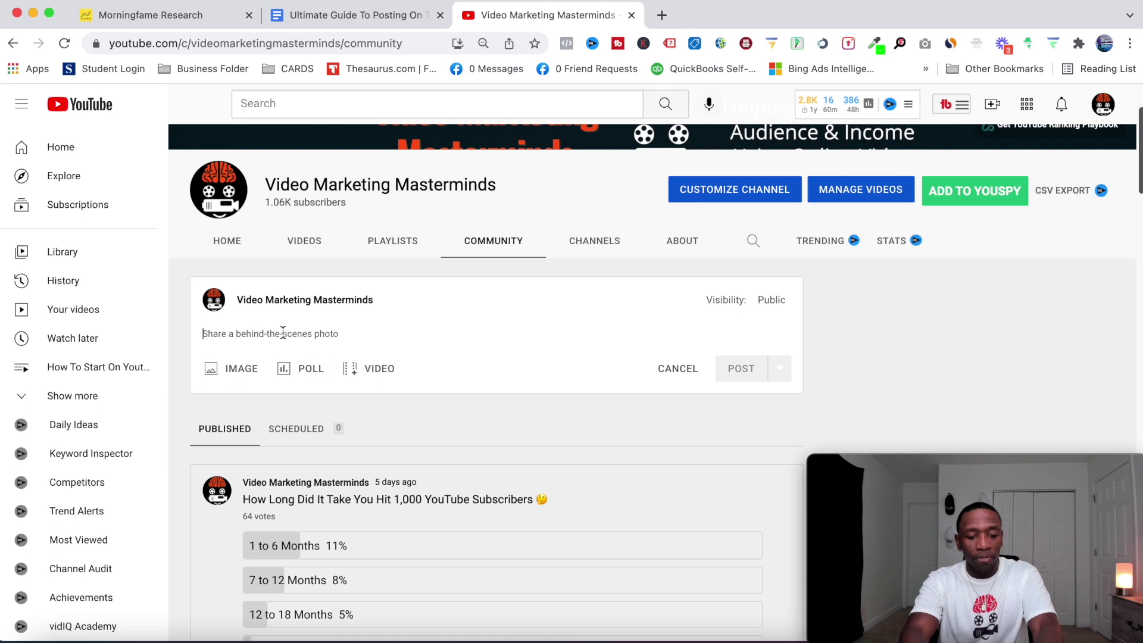
Step: Write "How long does it take to get 100 subs" as the text of a new post in the YouTube channel's Community section
{"action": "type", "text": "H"}
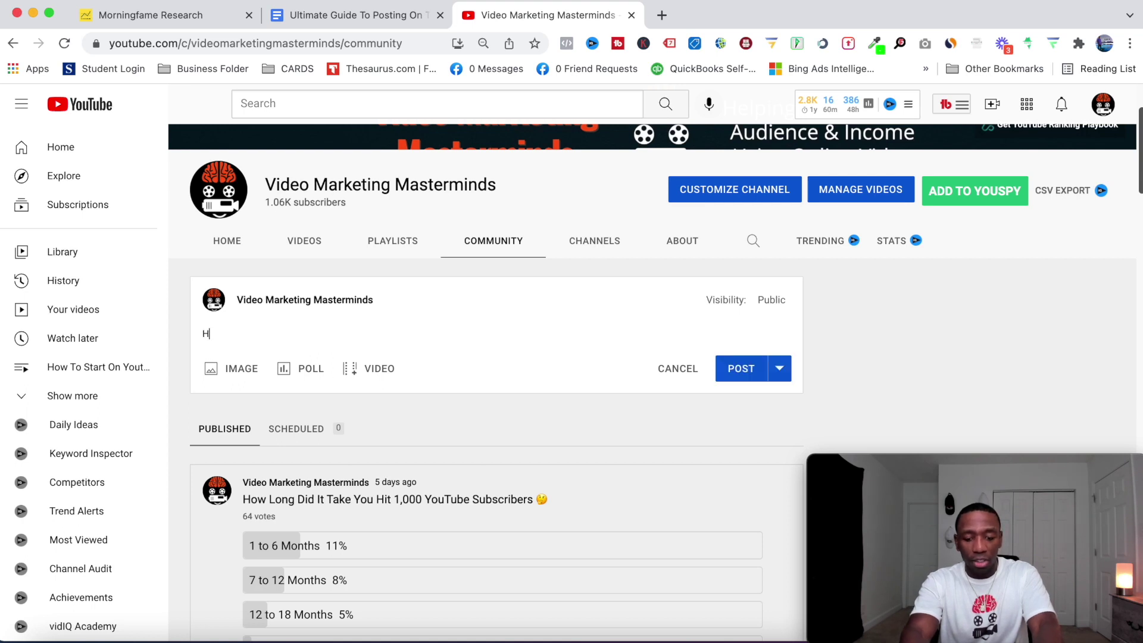
{"action": "type", "text": "ow lo"}
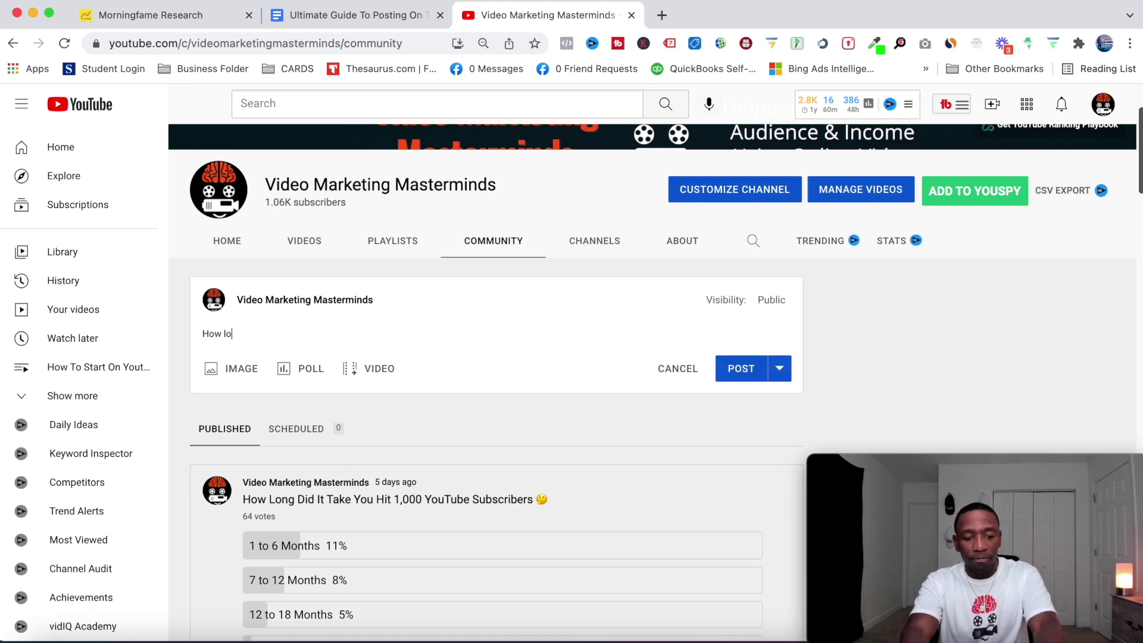
{"action": "type", "text": "ng does i"}
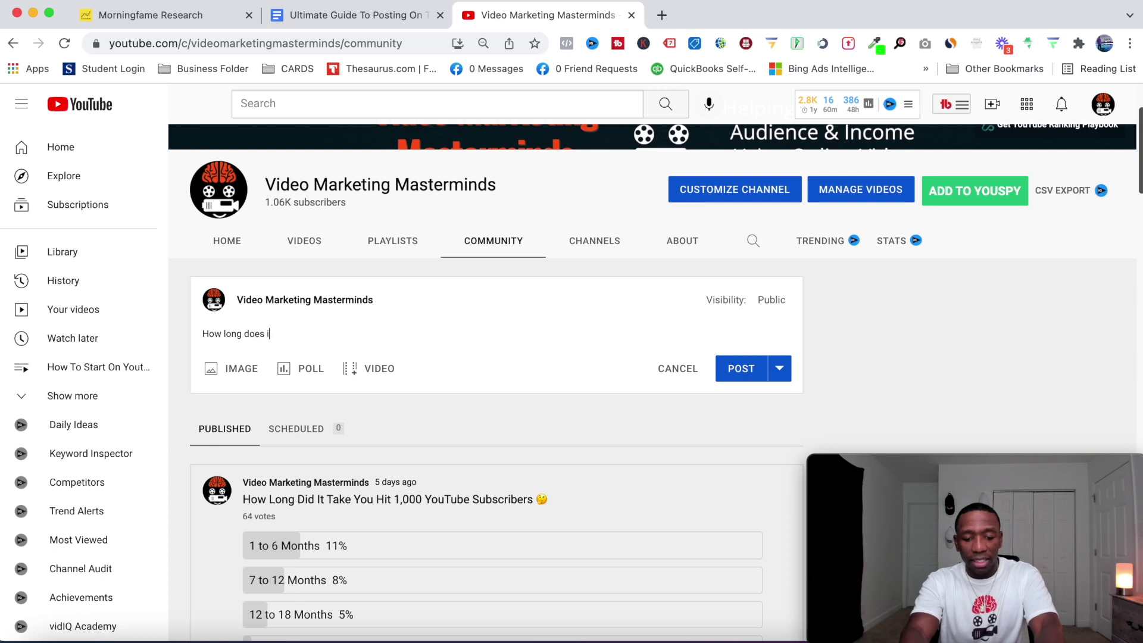
{"action": "type", "text": "t take "}
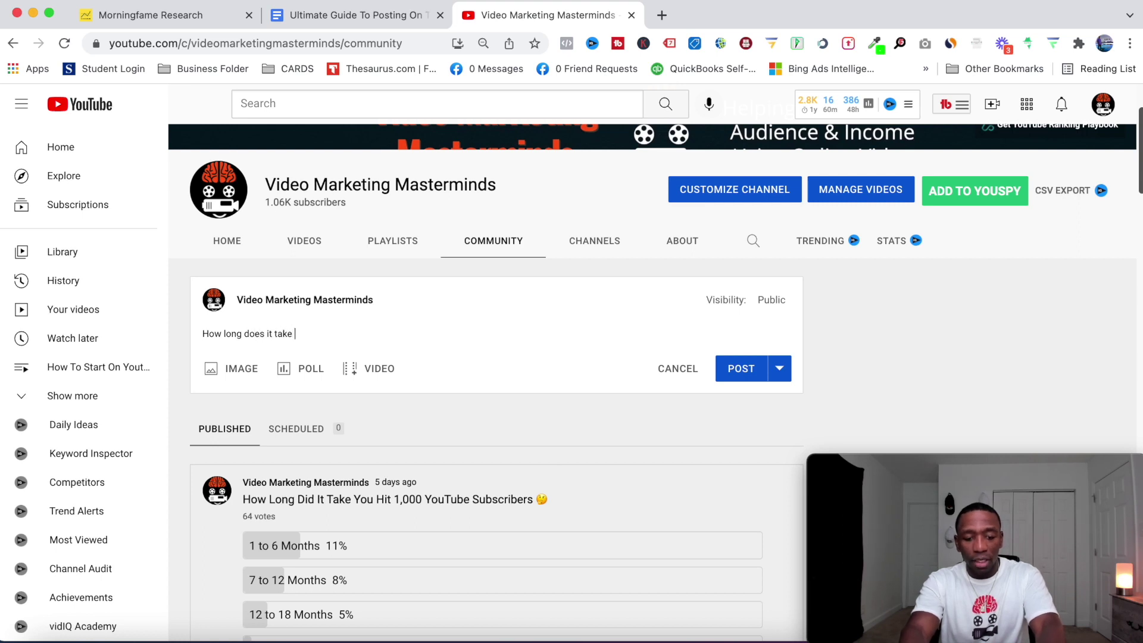
{"action": "type", "text": "to get 100 subs"}
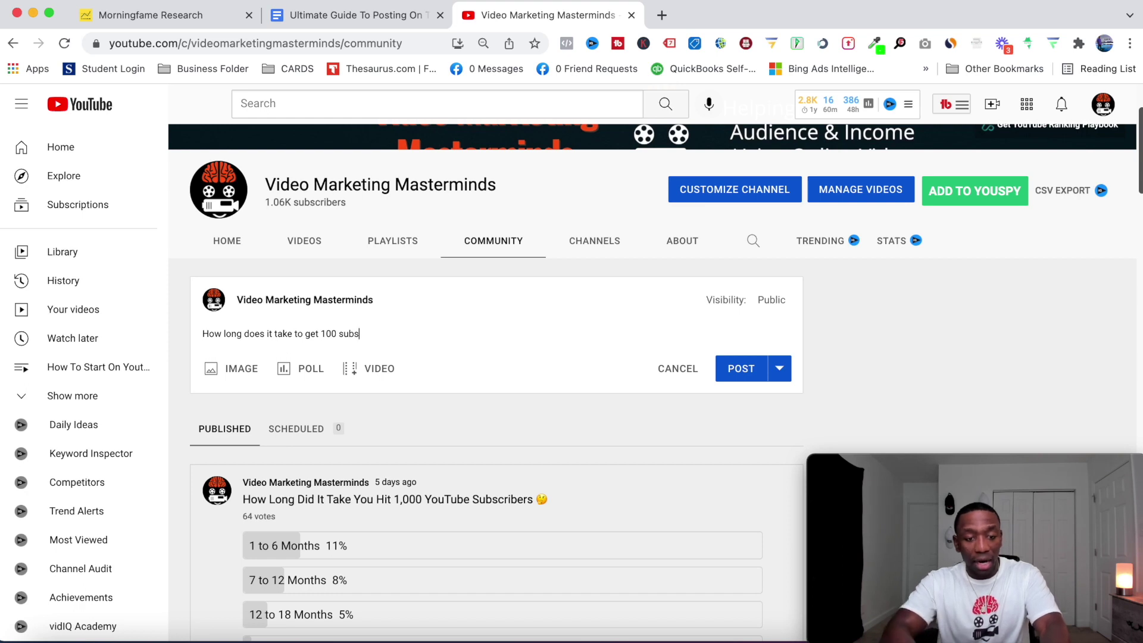
Step: Reword the draft post's text to "How long did it take you to get 100 subs"
{"action": "left_click", "coordinate": [265, 333]}
{"action": "key", "text": "BackSpace"}
{"action": "key", "text": "BackSpace"}
{"action": "key", "text": "BackSpace"}
{"action": "type", "text": "id it"}
{"action": "key", "text": "BackSpace"}
{"action": "key", "text": "BackSpace"}
{"action": "key", "text": "BackSpace"}
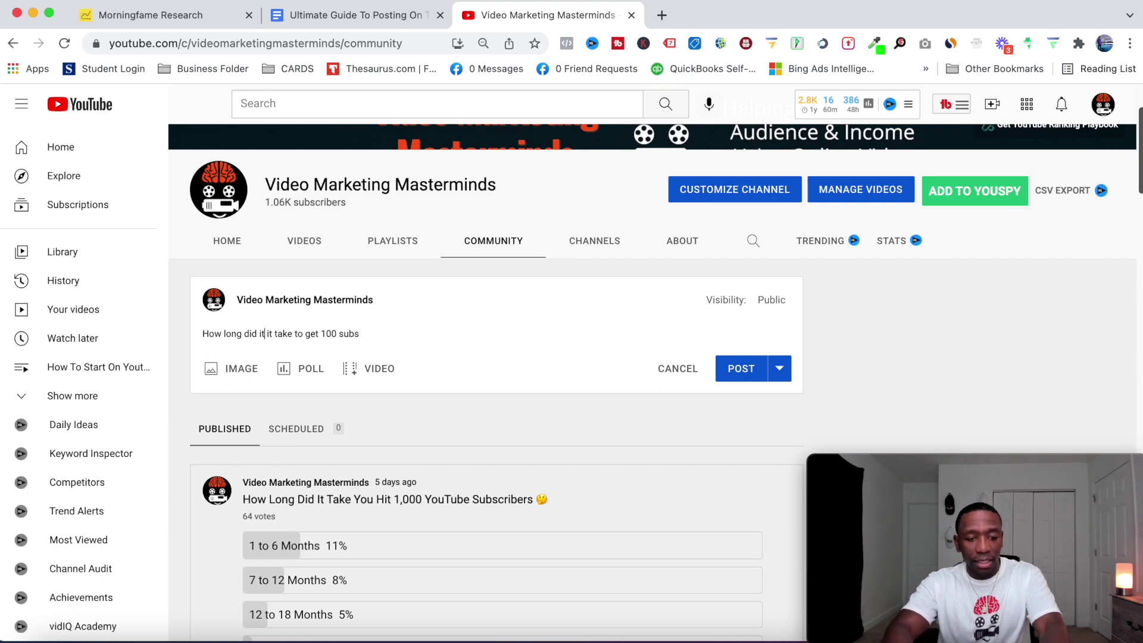
{"action": "left_click", "coordinate": [285, 332]}
{"action": "type", "text": "you"}
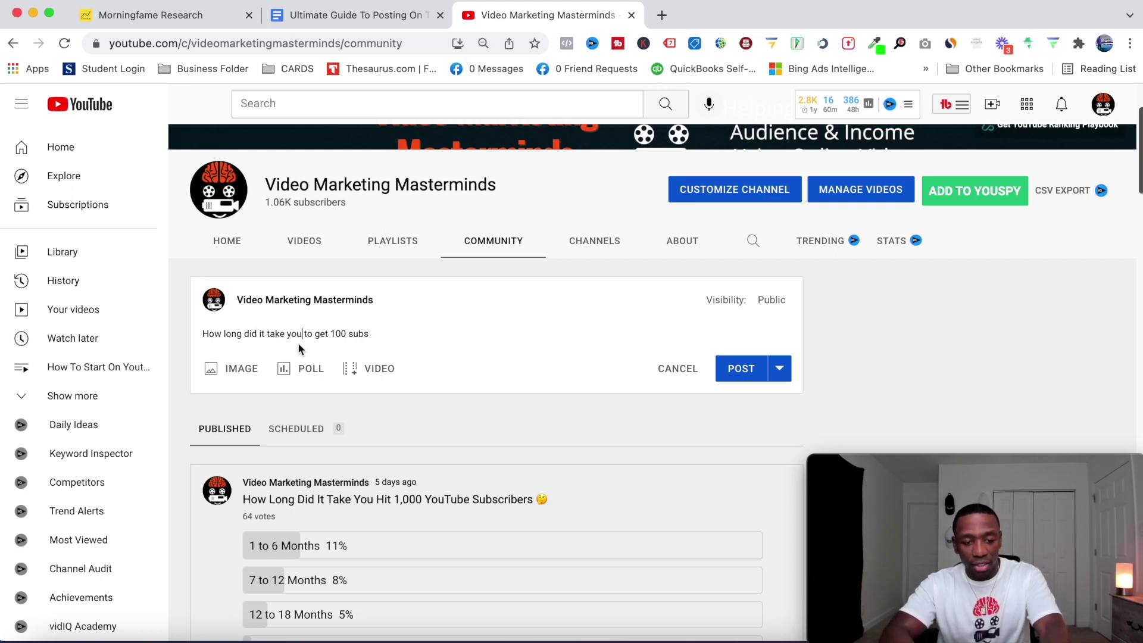
Step: Add a poll to the draft post with "1 to 6" as the first option and a third, blank option
{"action": "left_click", "coordinate": [310, 370]}
{"action": "left_click", "coordinate": [258, 368]}
{"action": "type", "text": "1 to 6"}
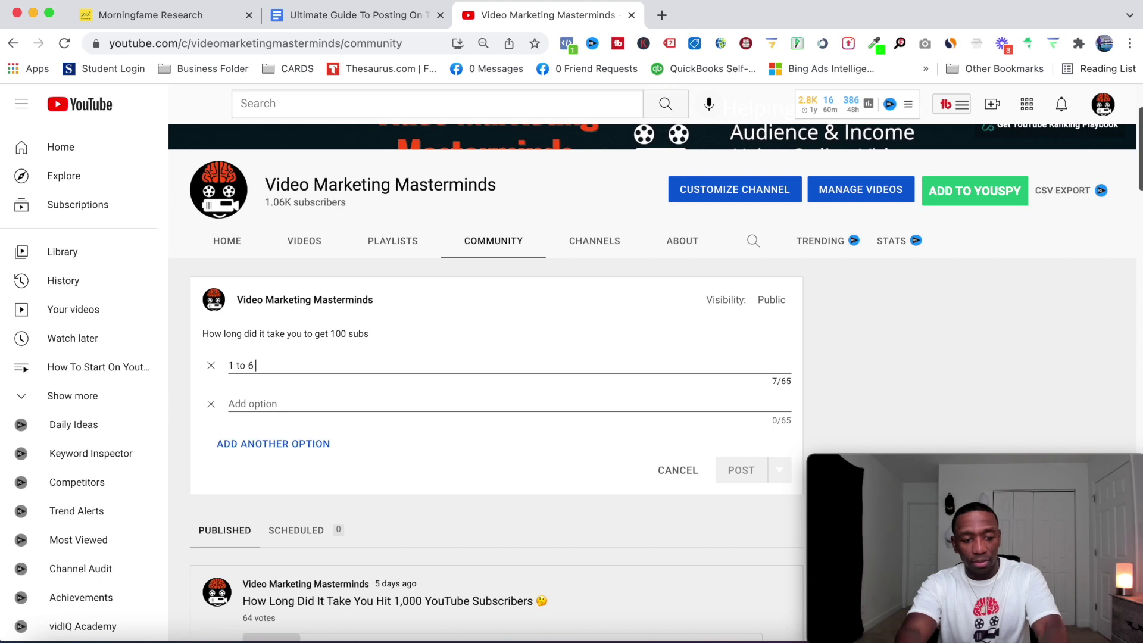
{"action": "left_click", "coordinate": [248, 405]}
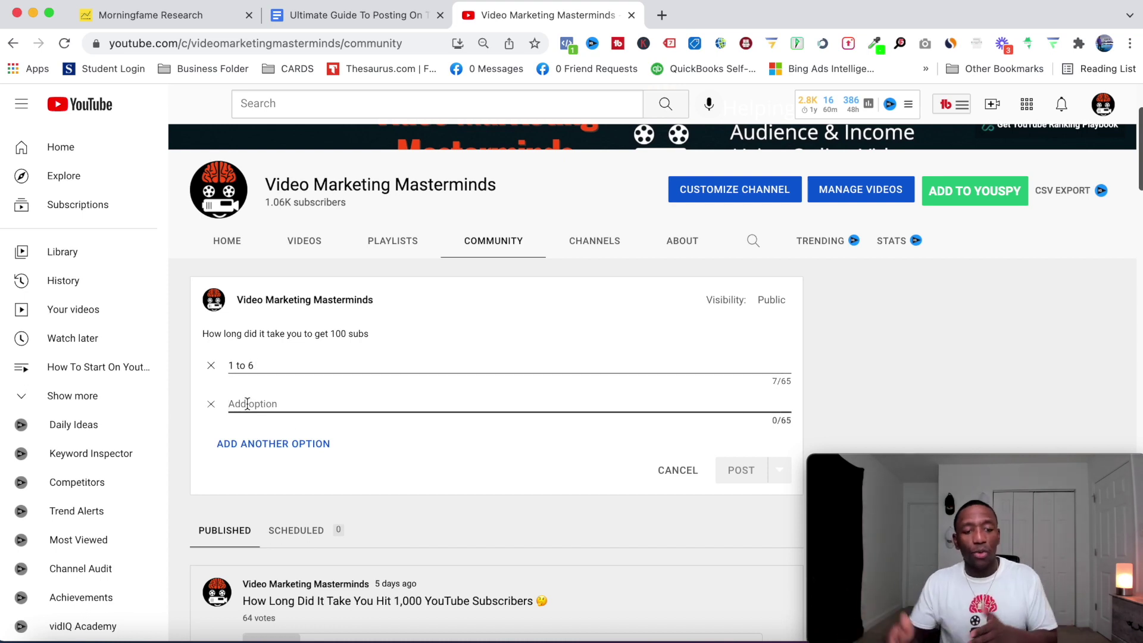
{"action": "left_click", "coordinate": [265, 446]}
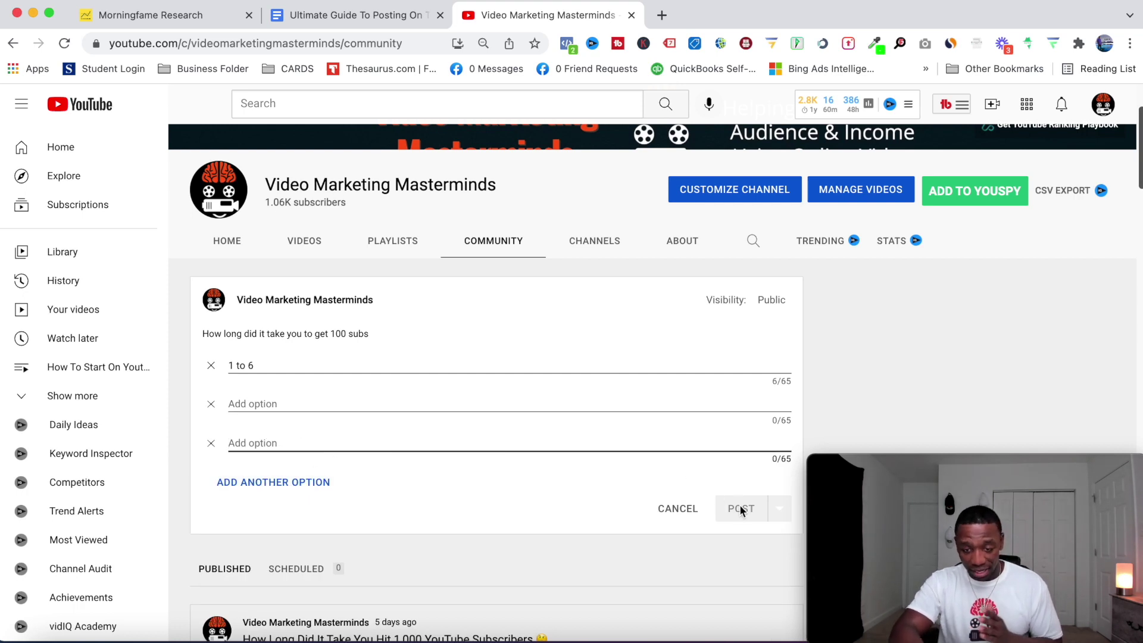
Step: Examine the date, time and time zone choices for scheduling the poll post, and discard the draft
{"action": "left_click", "coordinate": [780, 509]}
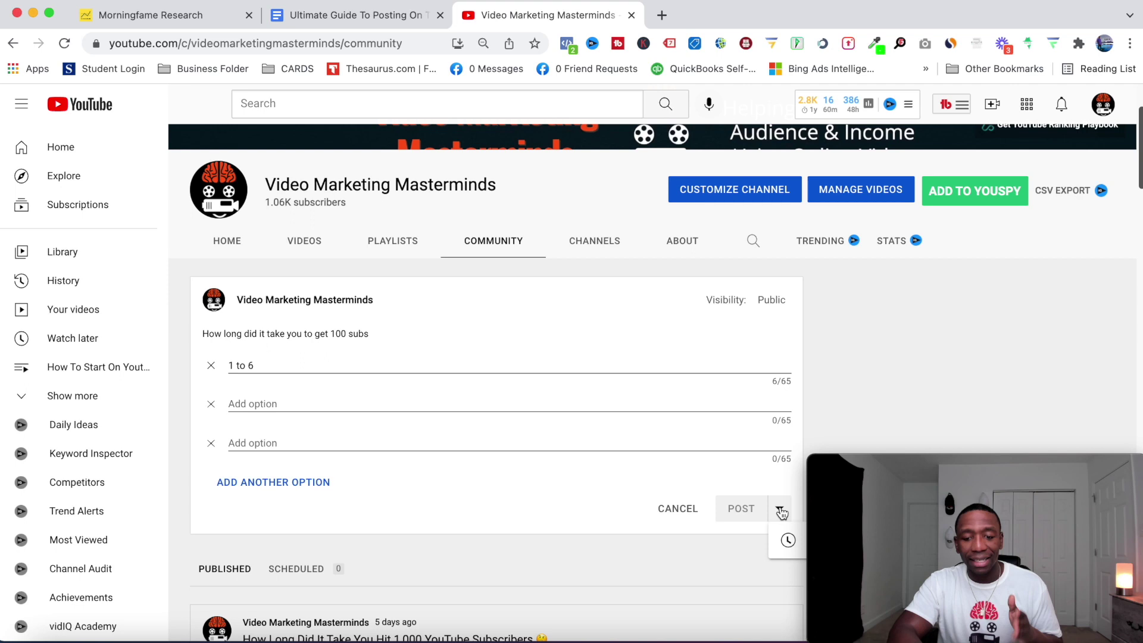
{"action": "left_click", "coordinate": [787, 544]}
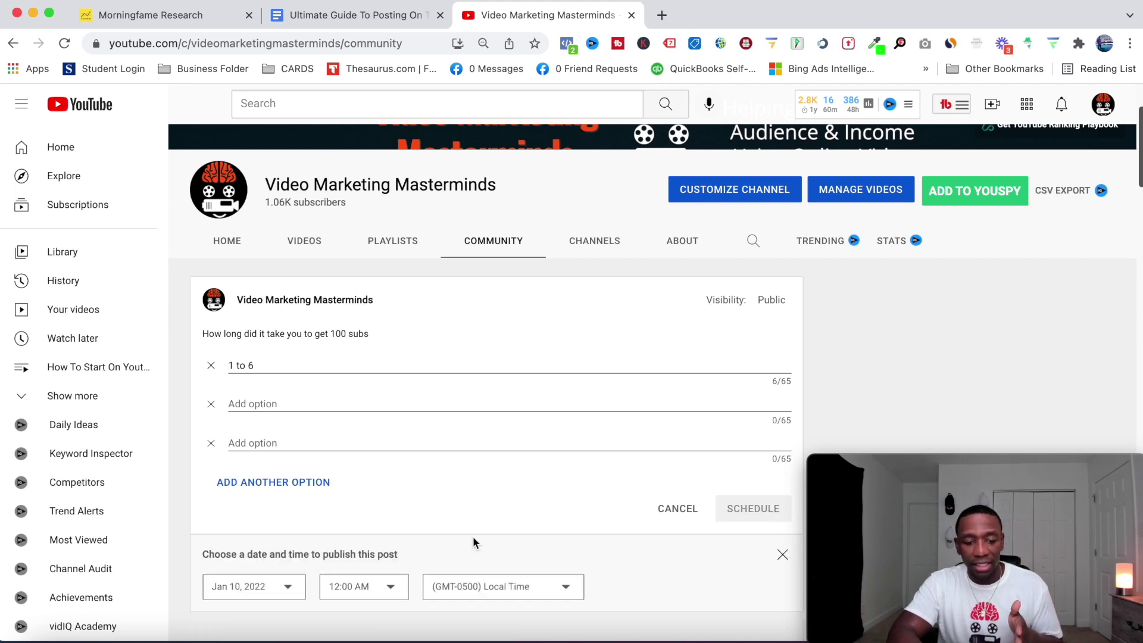
{"action": "left_click", "coordinate": [292, 590]}
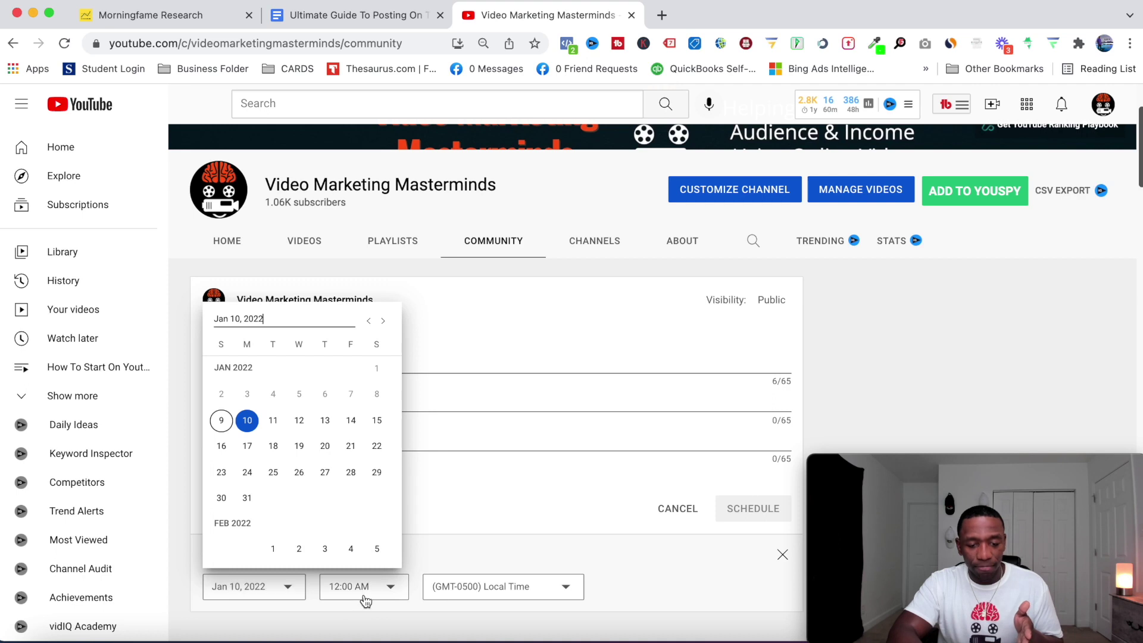
{"action": "left_click", "coordinate": [391, 589]}
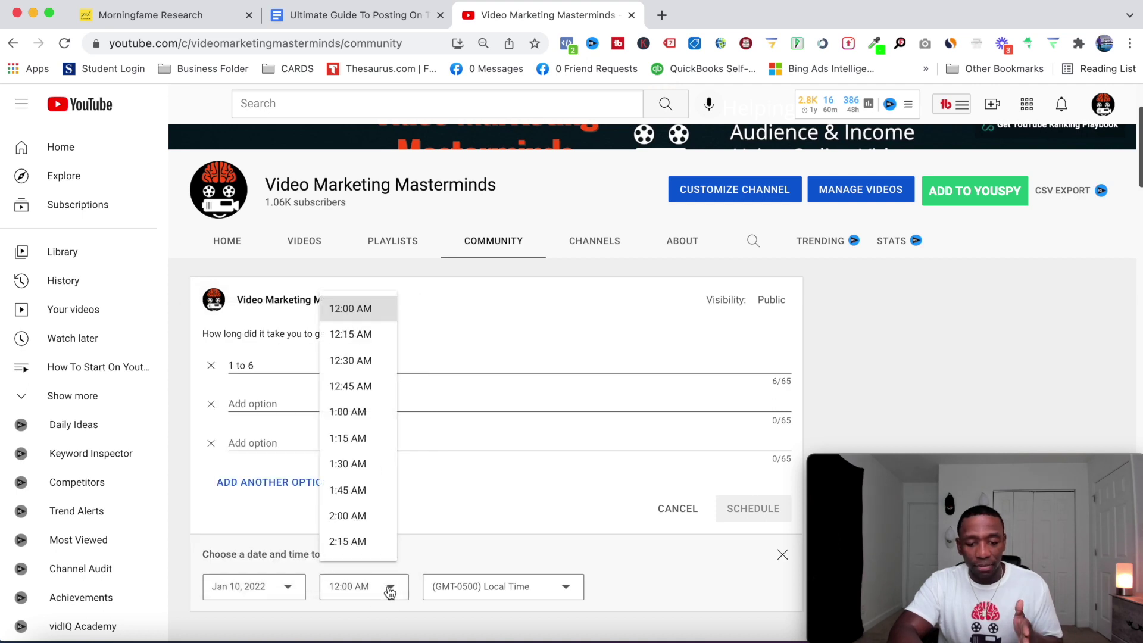
{"action": "left_click", "coordinate": [569, 589]}
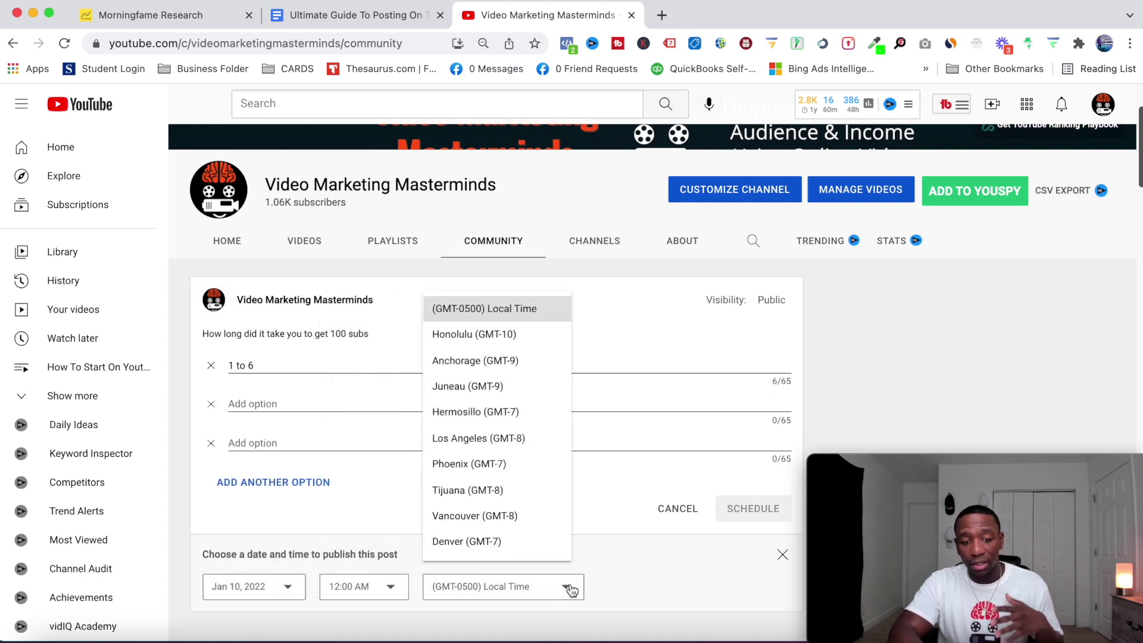
{"action": "left_click", "coordinate": [631, 562]}
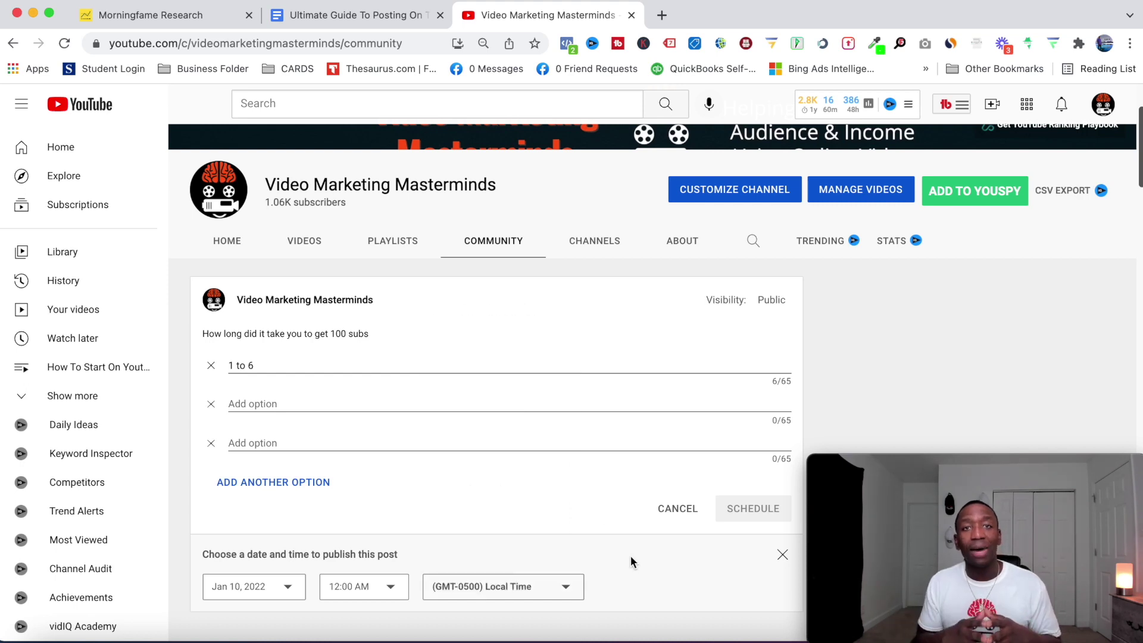
{"action": "left_click", "coordinate": [678, 509]}
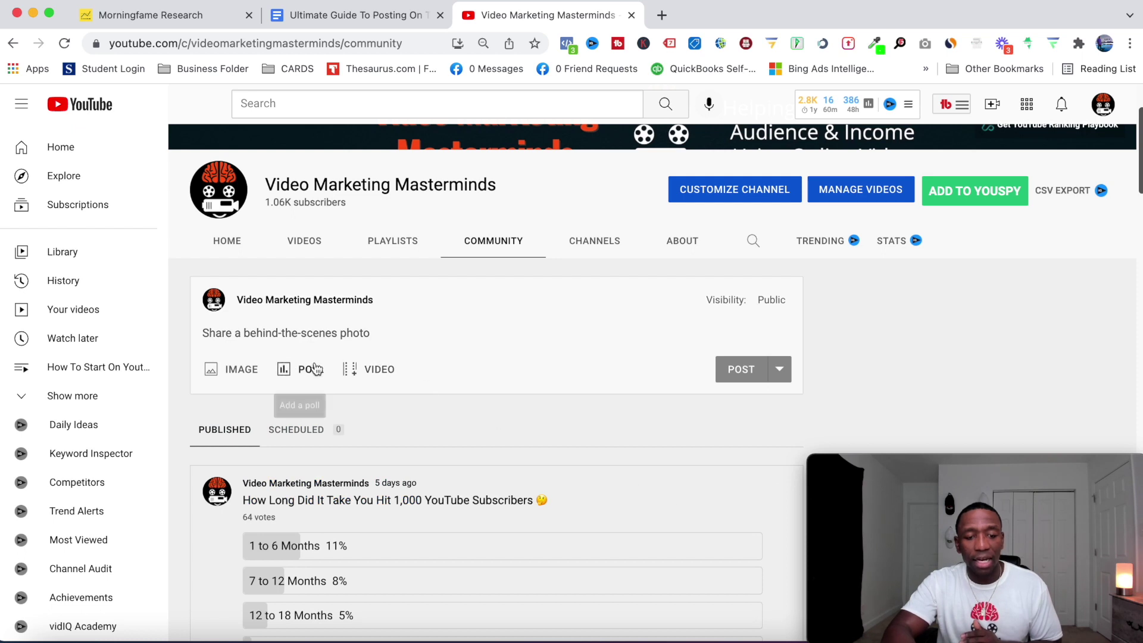
Step: Explore the ways to add an existing video to a new post, searching for "make money" and viewing the URL entry
{"action": "left_click", "coordinate": [377, 380]}
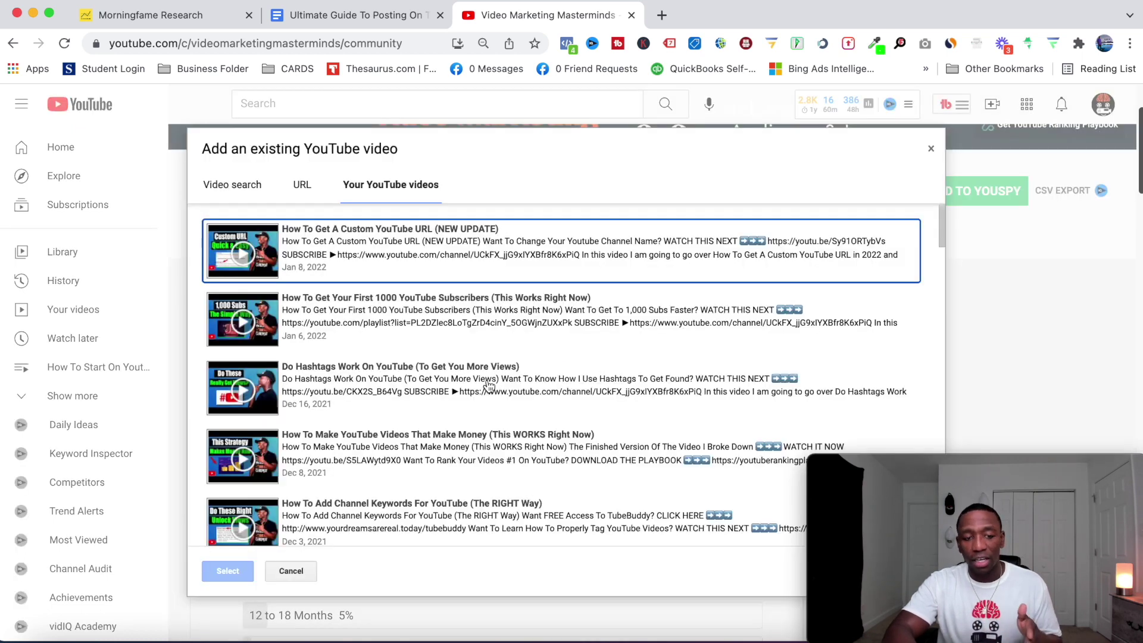
{"action": "left_click", "coordinate": [226, 189]}
{"action": "type", "text": "make"}
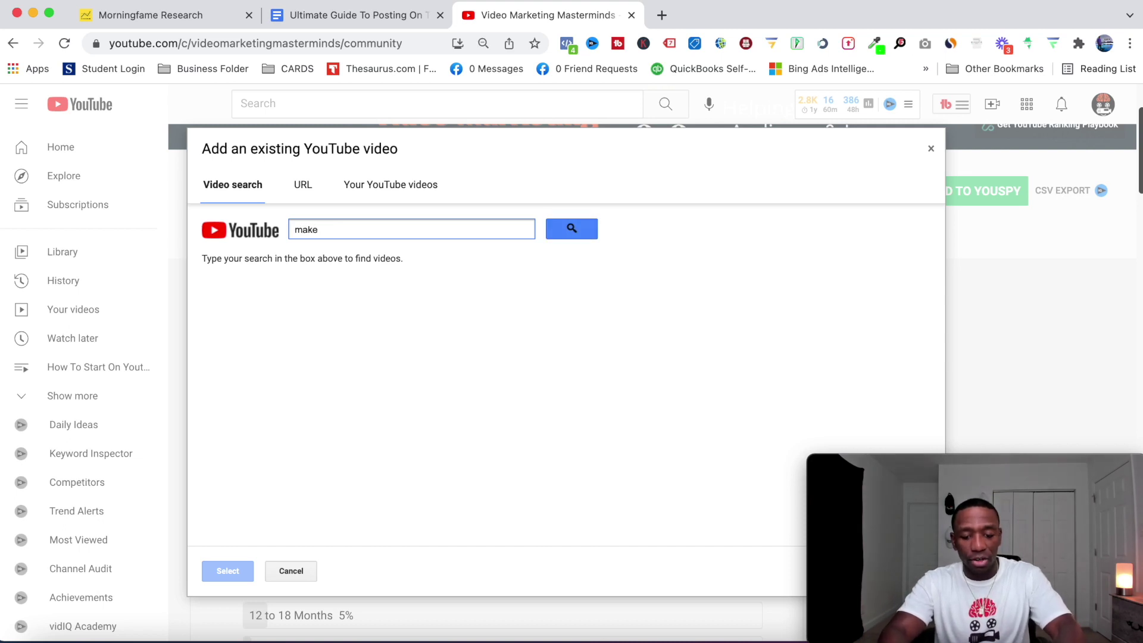
{"action": "type", "text": " money"}
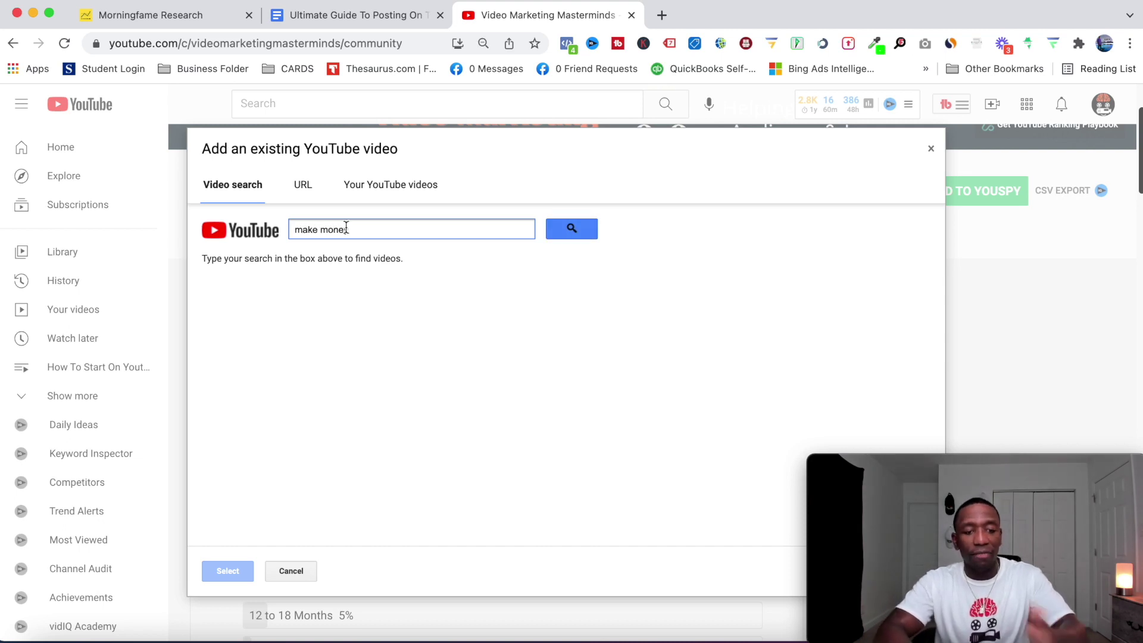
{"action": "left_click", "coordinate": [574, 231]}
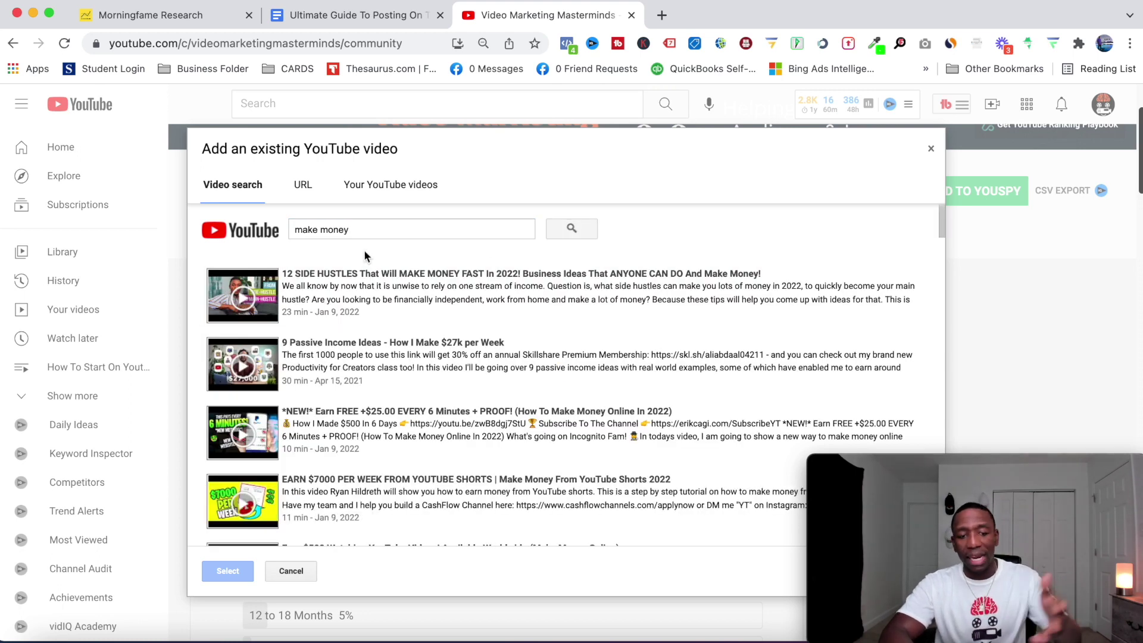
{"action": "left_click", "coordinate": [301, 186]}
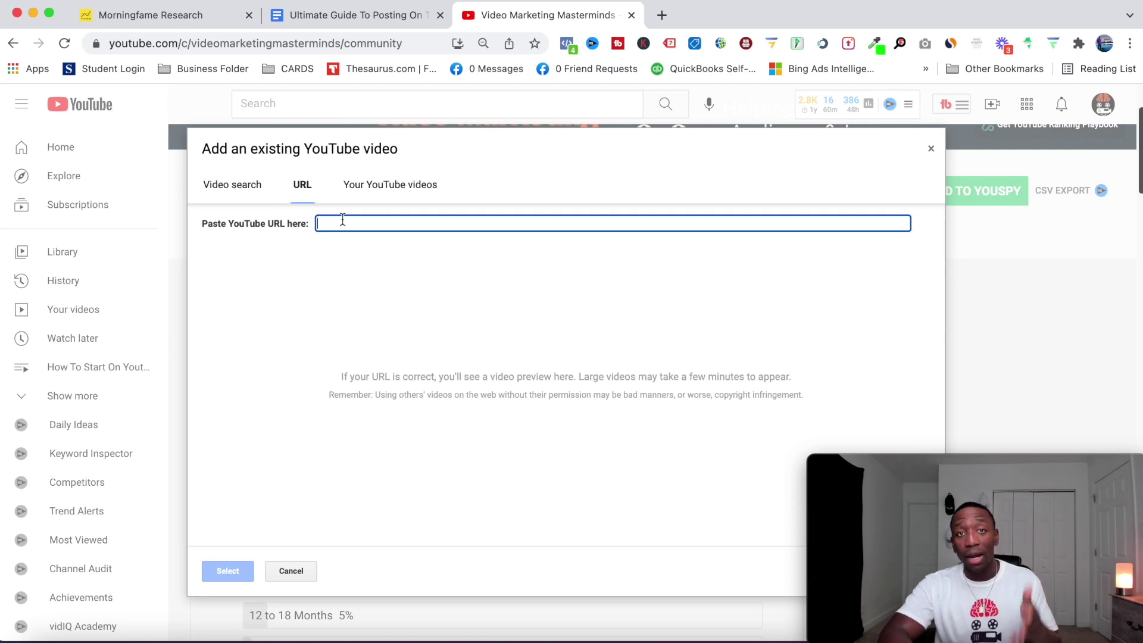
Step: Attach the channel's video "How To Get Your First 1000 YouTube Subscribers (This Works Right Now)" to the post and enter "H" as its text
{"action": "left_click", "coordinate": [386, 185]}
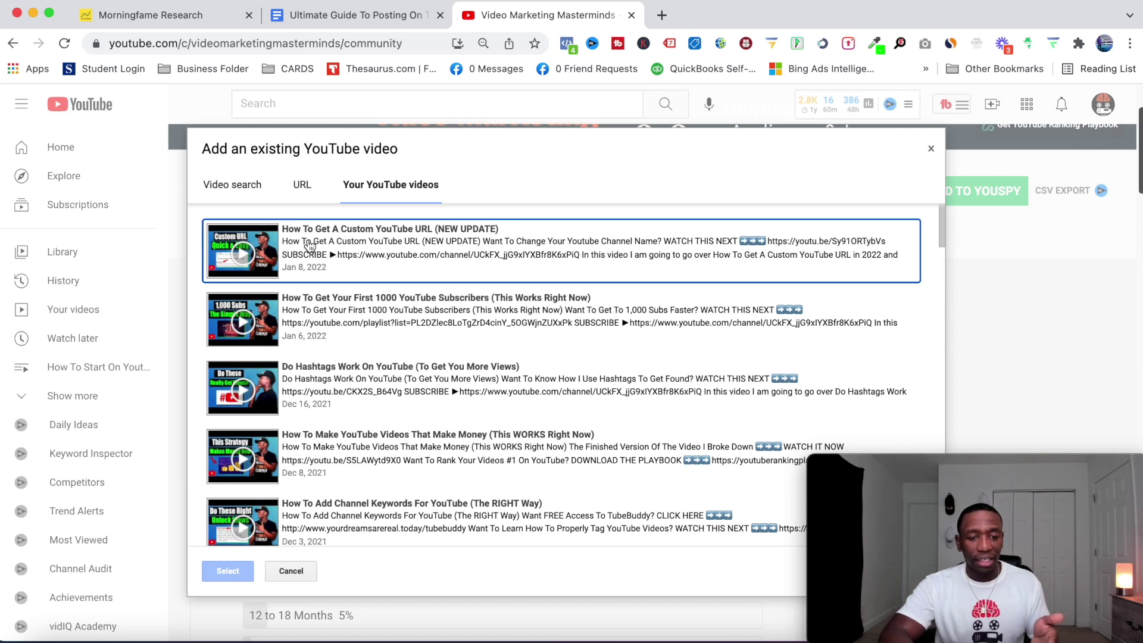
{"action": "left_click", "coordinate": [349, 316]}
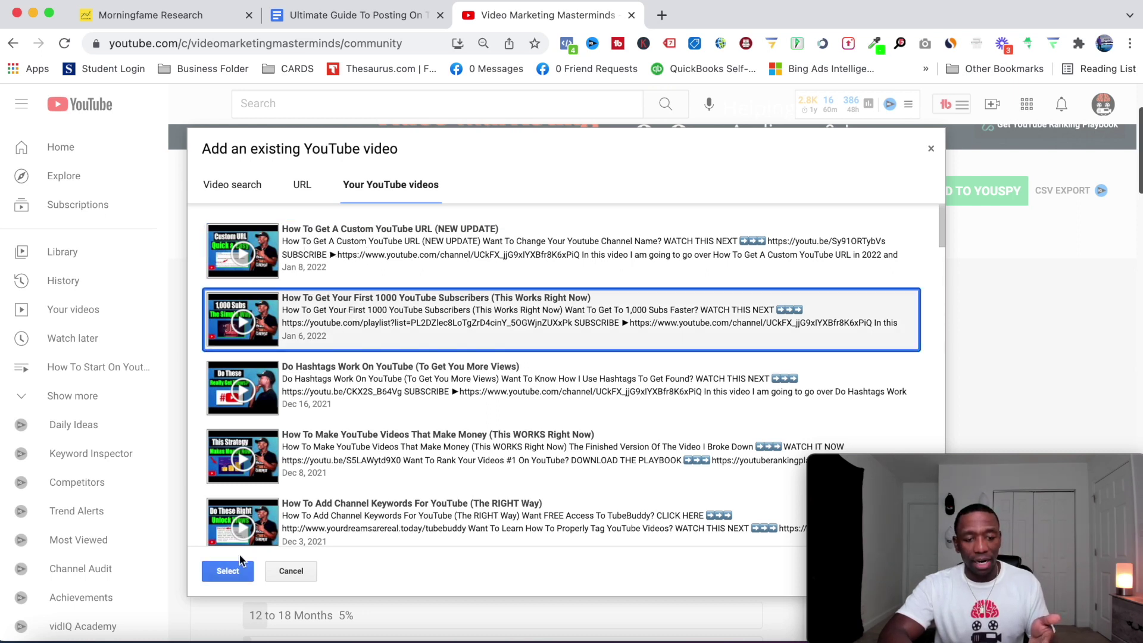
{"action": "left_click", "coordinate": [227, 571]}
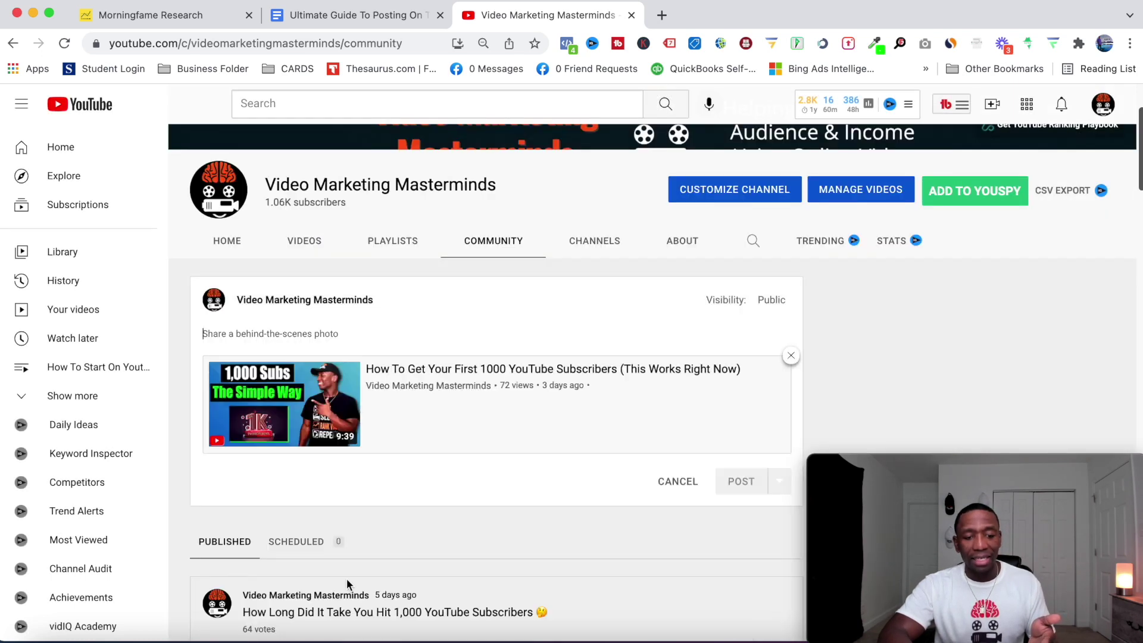
{"action": "left_click", "coordinate": [278, 331]}
{"action": "type", "text": "H"}
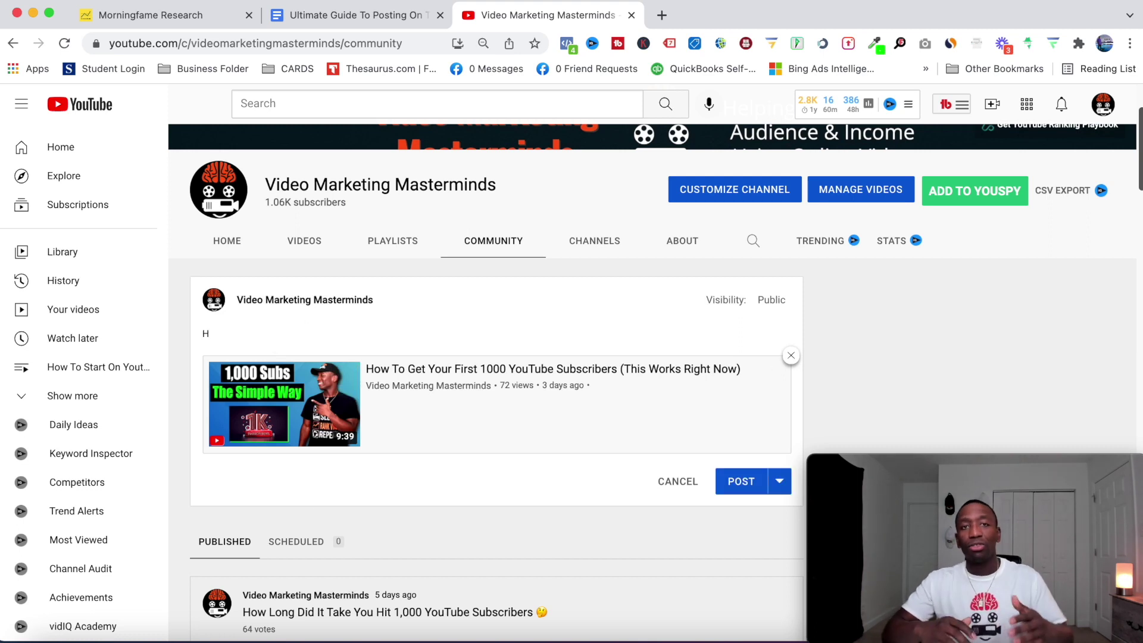